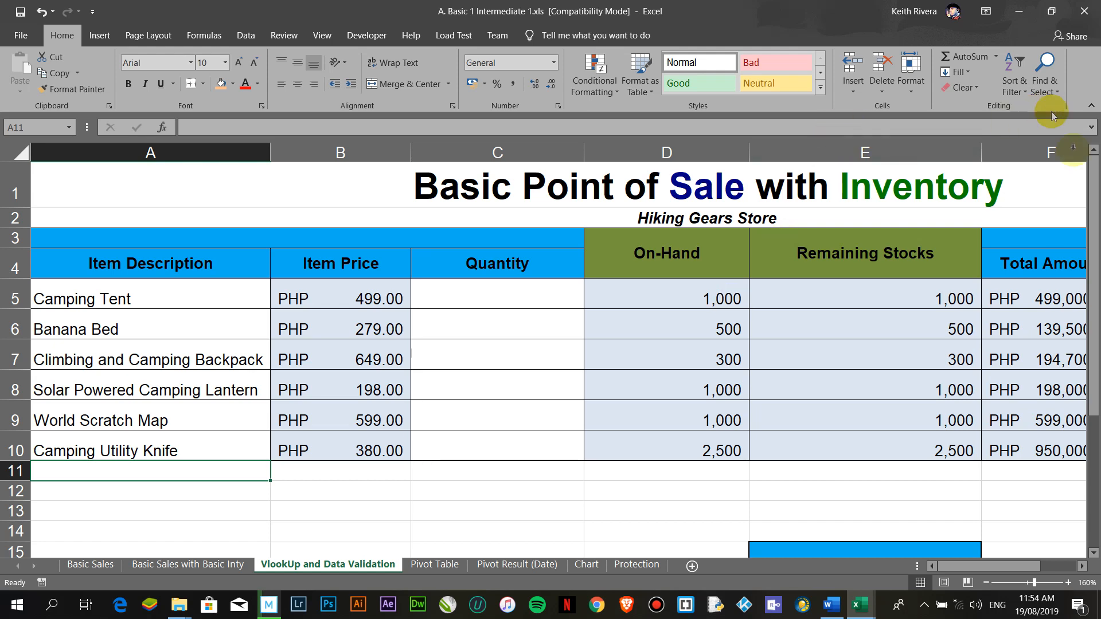
- Examine the lookup notes in B25:B27, the Custom Lookup block and the item table on the VlookUp and Data Validation sheet
{"action": "left_click_drag", "start_coordinate": [1093, 214], "coordinate": [1084, 361]}
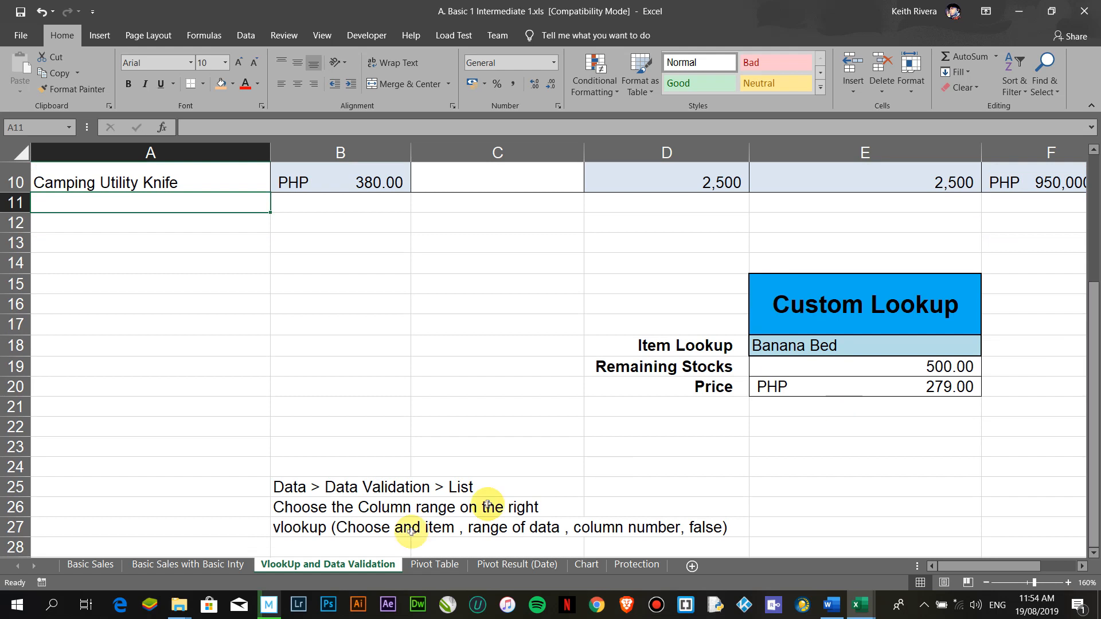
{"action": "left_click", "coordinate": [291, 487]}
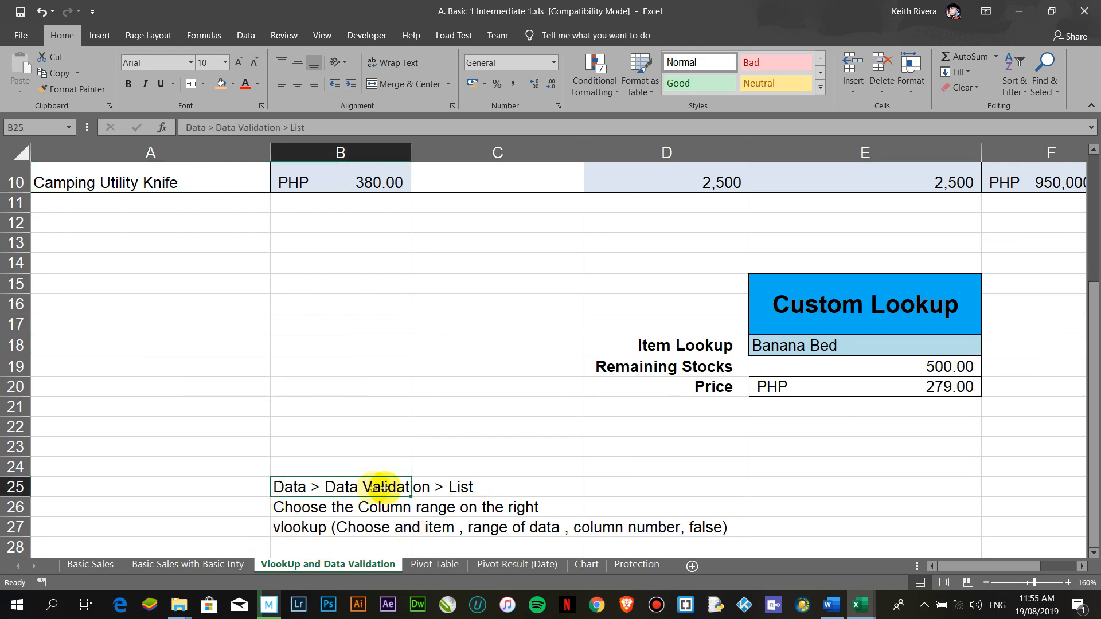
{"action": "scroll", "coordinate": [474, 484], "scroll_direction": "up", "scroll_amount": 3}
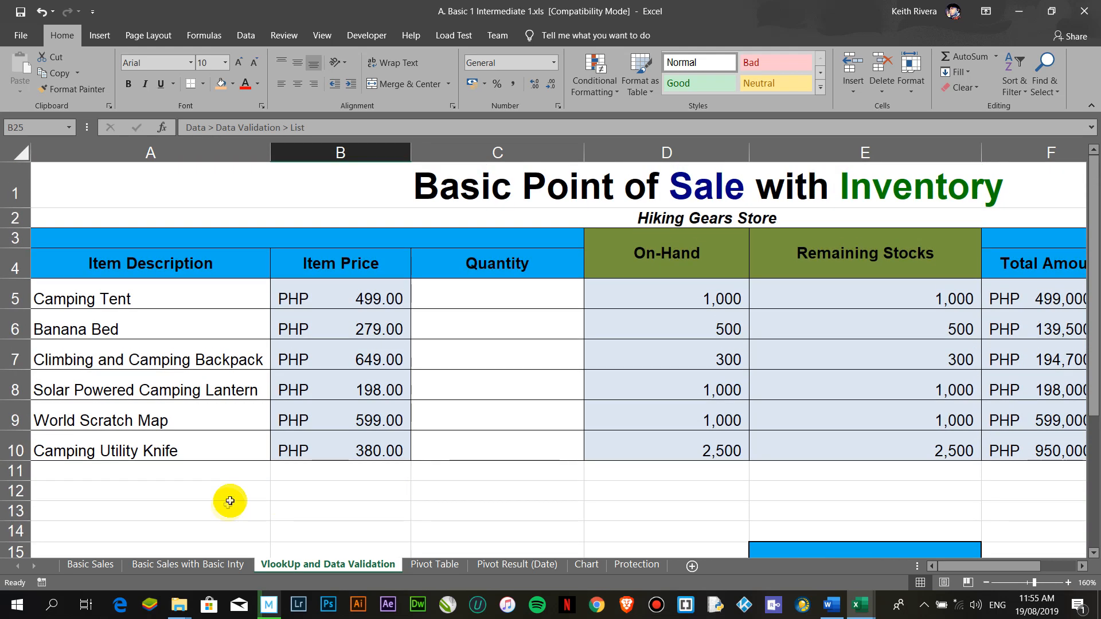
{"action": "scroll", "coordinate": [160, 457], "scroll_direction": "down", "scroll_amount": 1}
{"action": "left_click", "coordinate": [764, 491]}
{"action": "scroll", "coordinate": [764, 477], "scroll_direction": "down", "scroll_amount": 1}
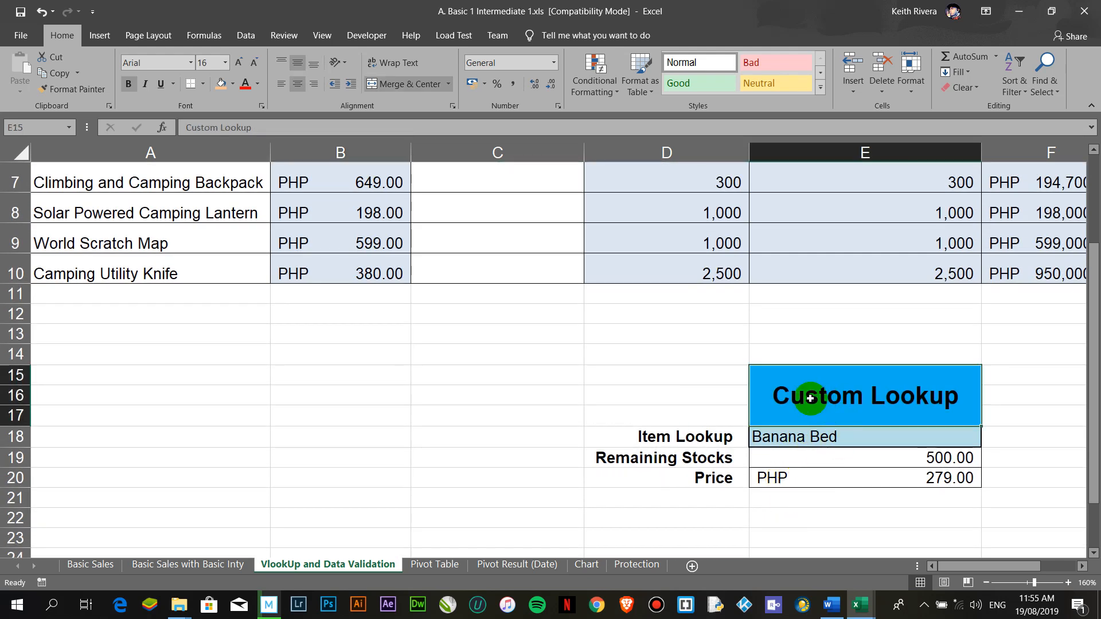
{"action": "scroll", "coordinate": [917, 401], "scroll_direction": "up", "scroll_amount": 2}
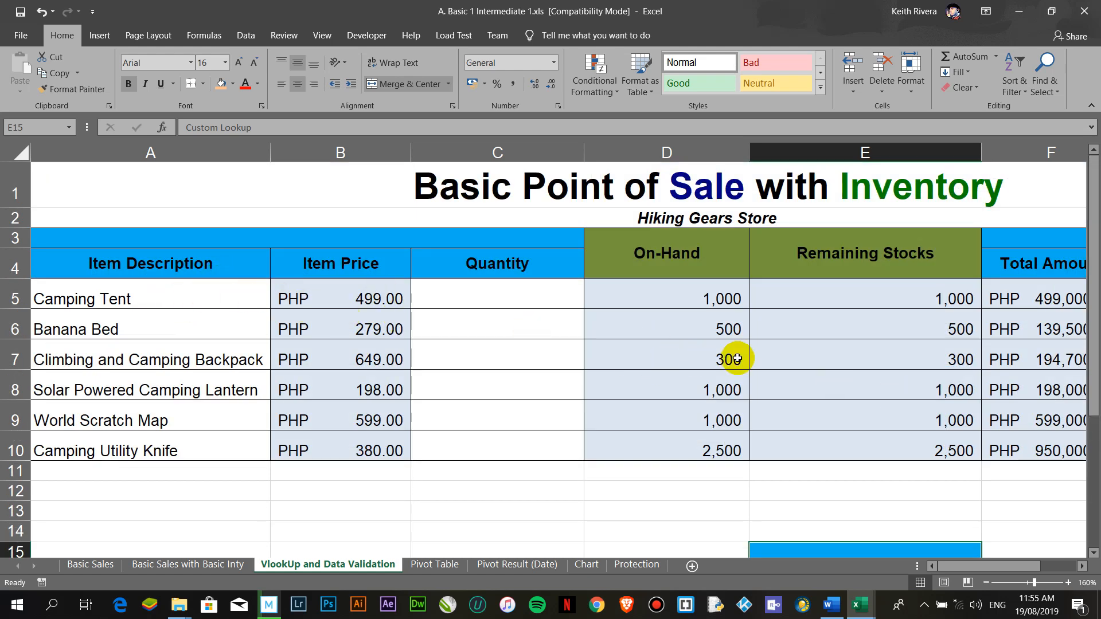
{"action": "mouse_move", "coordinate": [940, 567]}
{"action": "left_mouse_down"}
{"action": "mouse_move", "coordinate": [986, 568]}
{"action": "mouse_move", "coordinate": [933, 569]}
{"action": "left_mouse_up"}
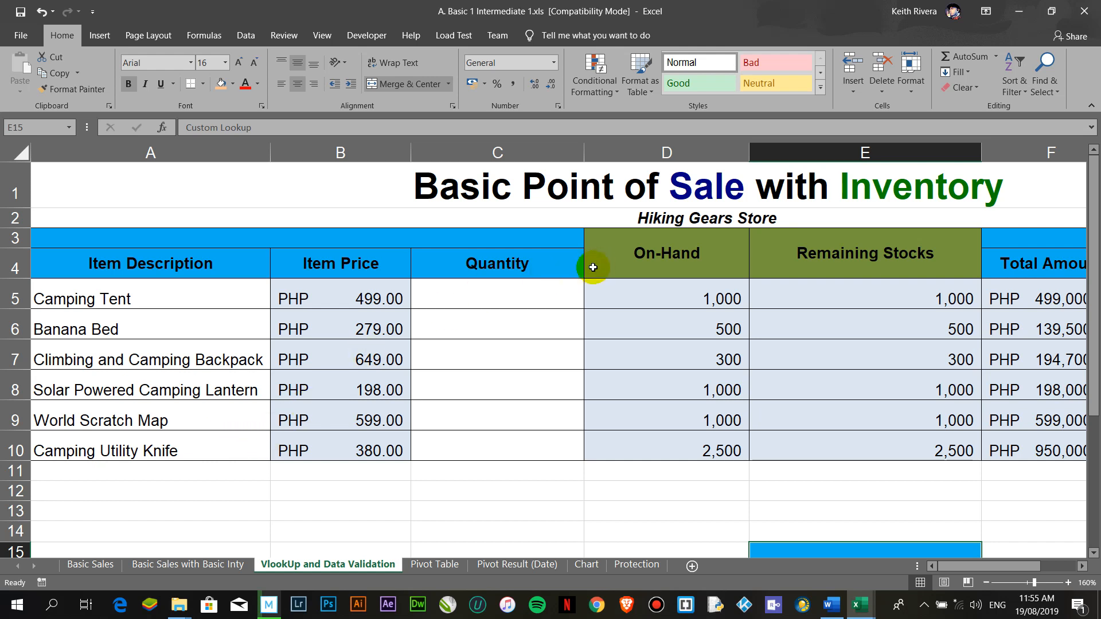
{"action": "left_click", "coordinate": [204, 316]}
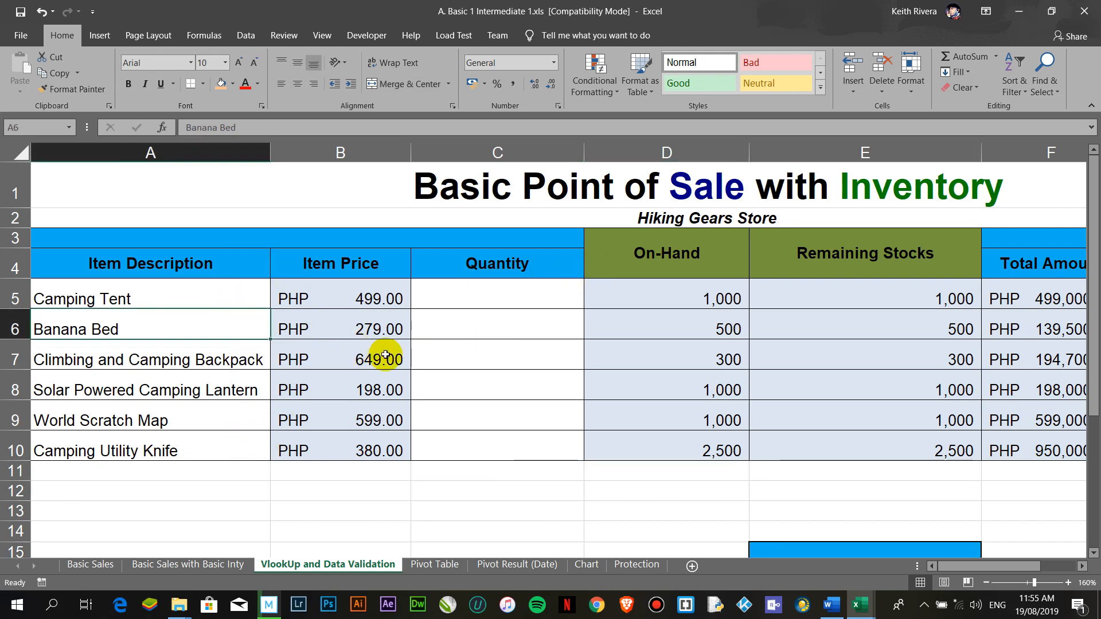
{"action": "left_click", "coordinate": [386, 356]}
{"action": "left_click", "coordinate": [650, 385]}
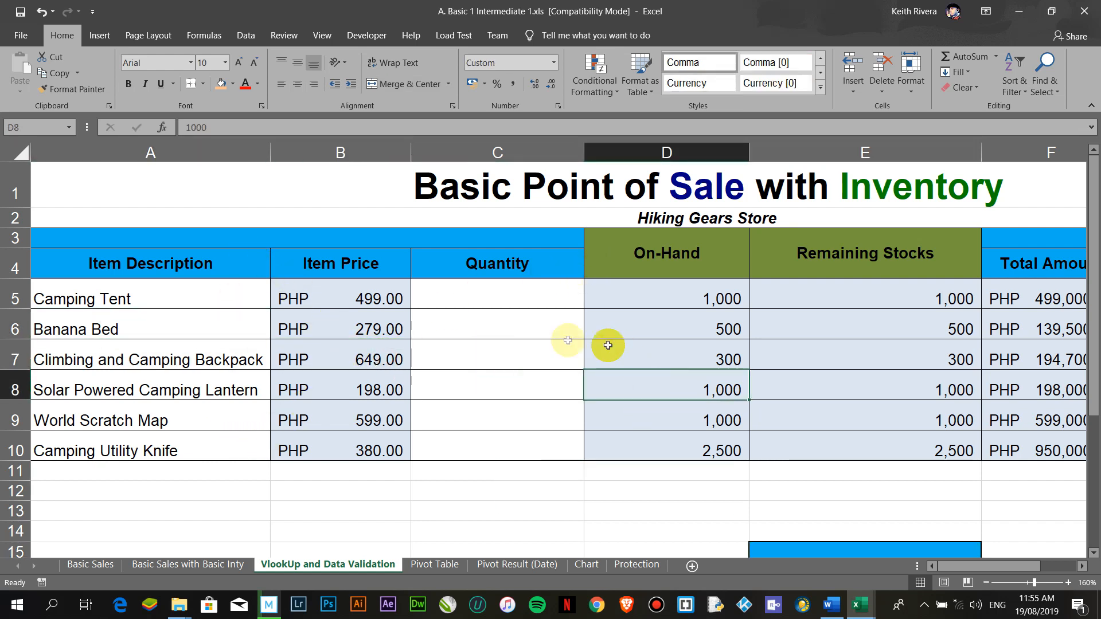
- Try hiding the Quantity column, and undo the hiding
{"action": "left_click", "coordinate": [501, 153]}
{"action": "left_click", "coordinate": [635, 154]}
{"action": "right_click", "coordinate": [528, 155]}
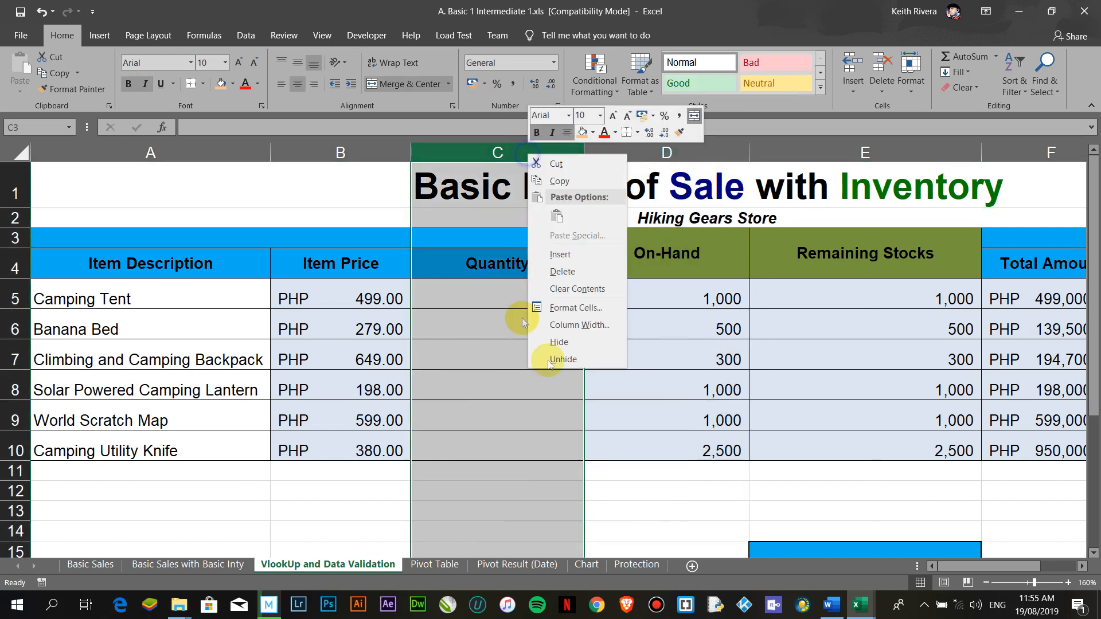
{"action": "left_click", "coordinate": [604, 346]}
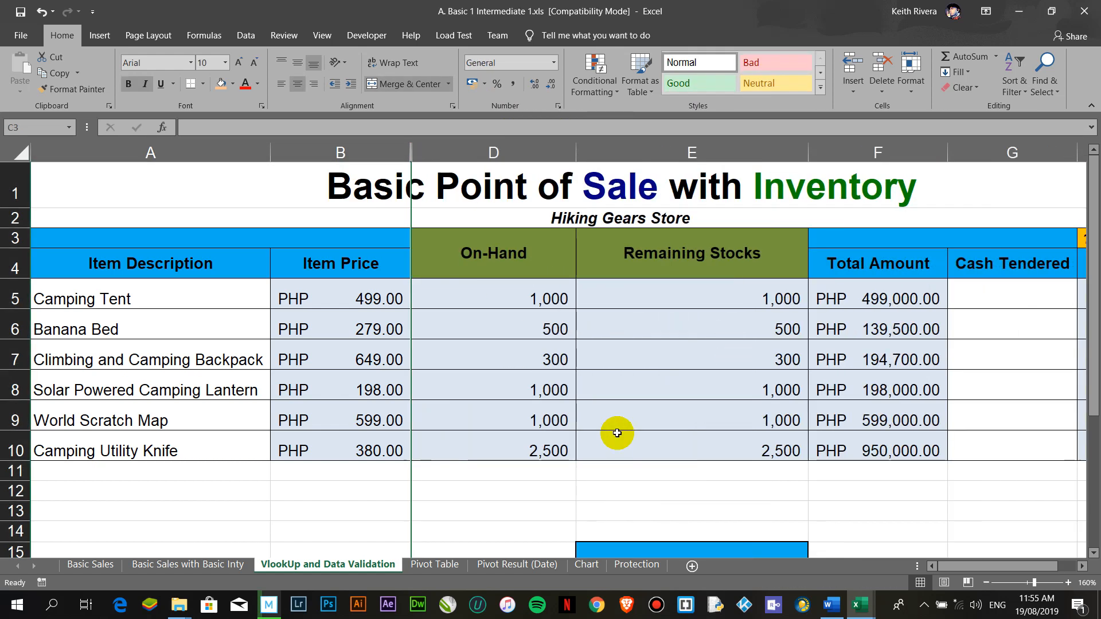
{"action": "key", "text": "ctrl+z"}
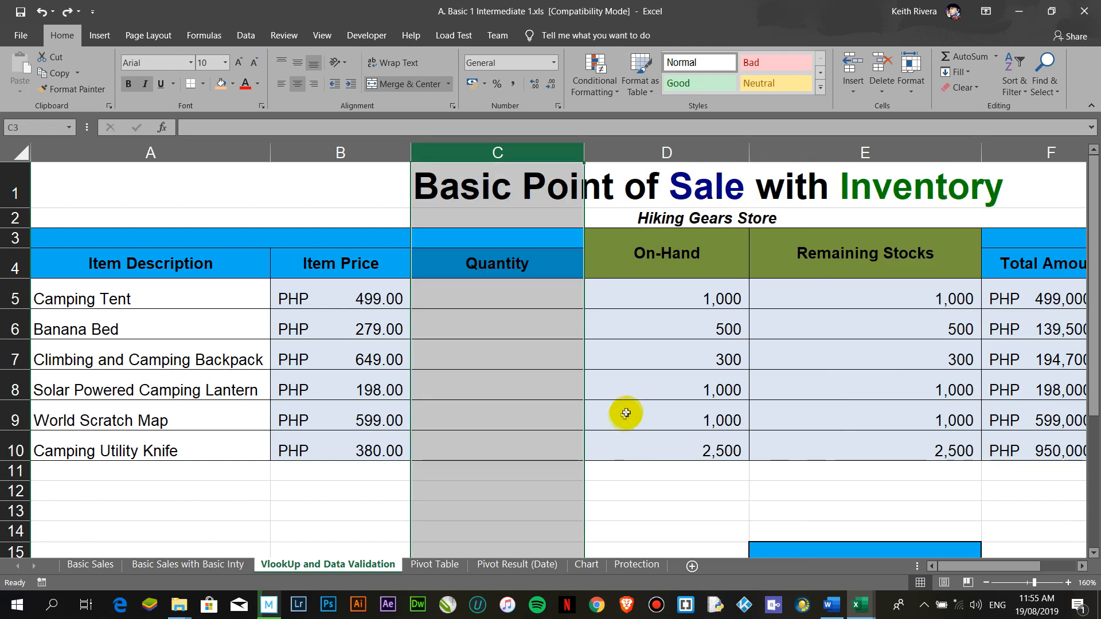
{"action": "left_click", "coordinate": [628, 411]}
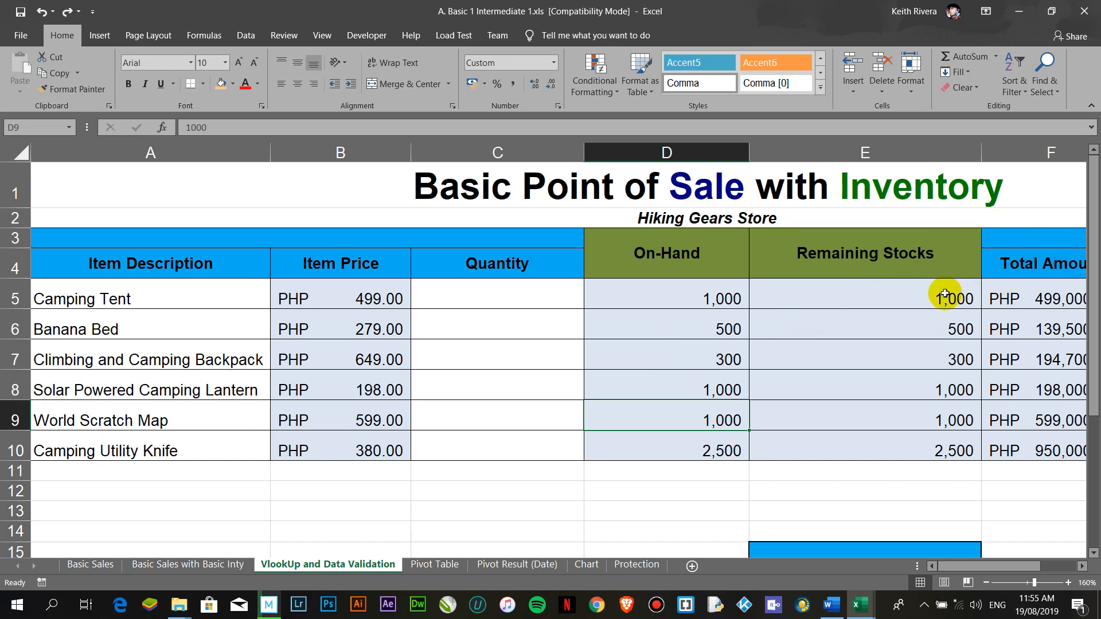
- Enter the heading "Custom Lookup" in cell B15, below the item table
{"action": "left_click", "coordinate": [1059, 252]}
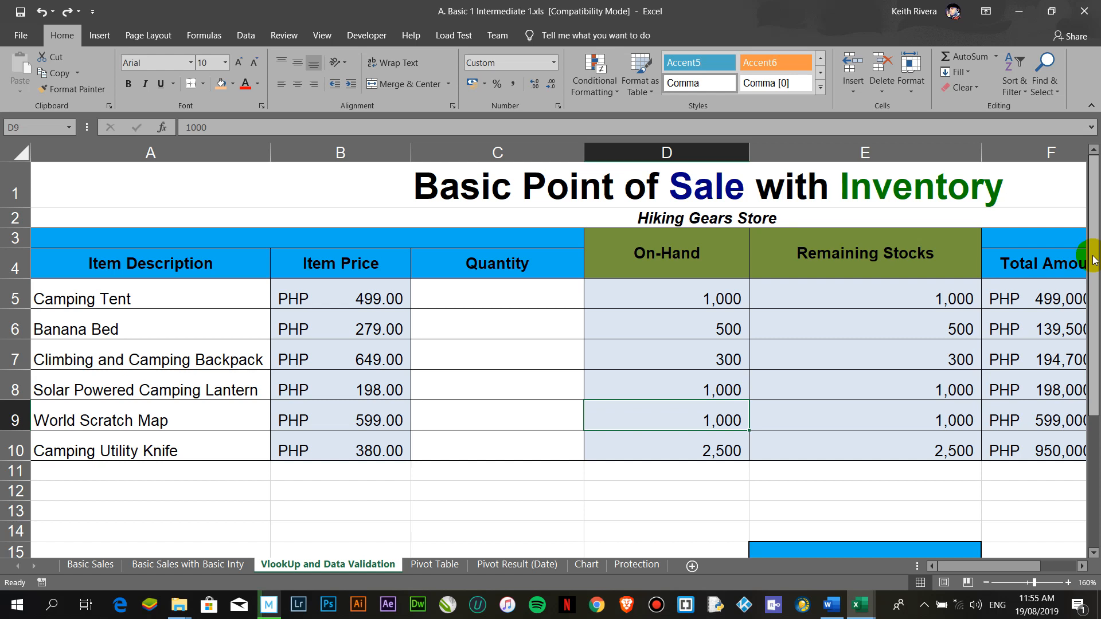
{"action": "left_click_drag", "start_coordinate": [1092, 261], "coordinate": [1092, 396]}
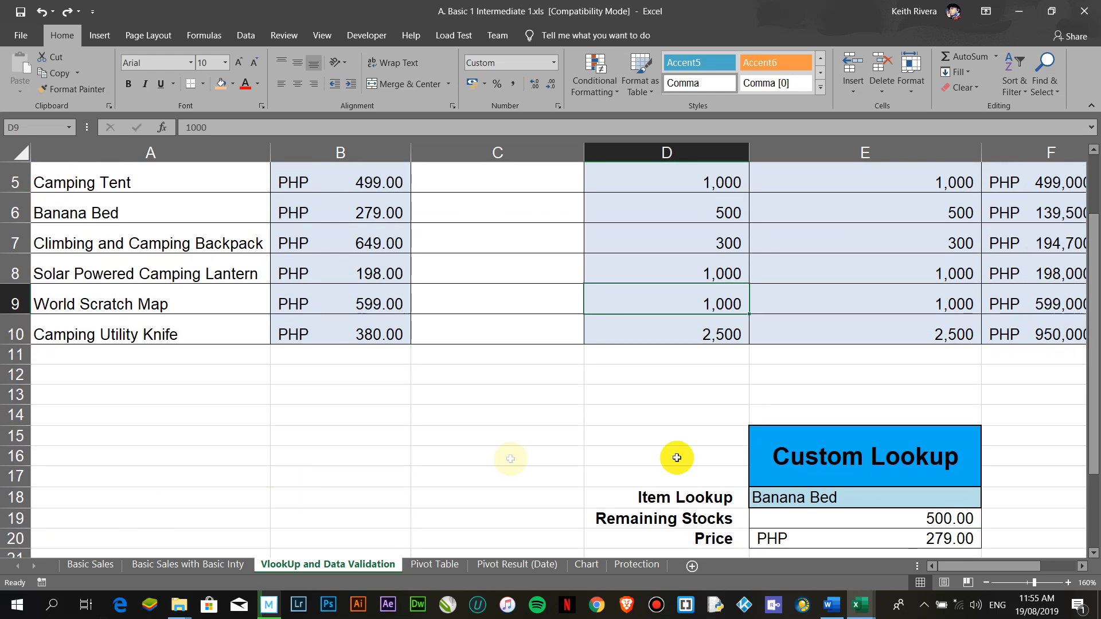
{"action": "left_click_drag", "start_coordinate": [663, 427], "coordinate": [861, 546]}
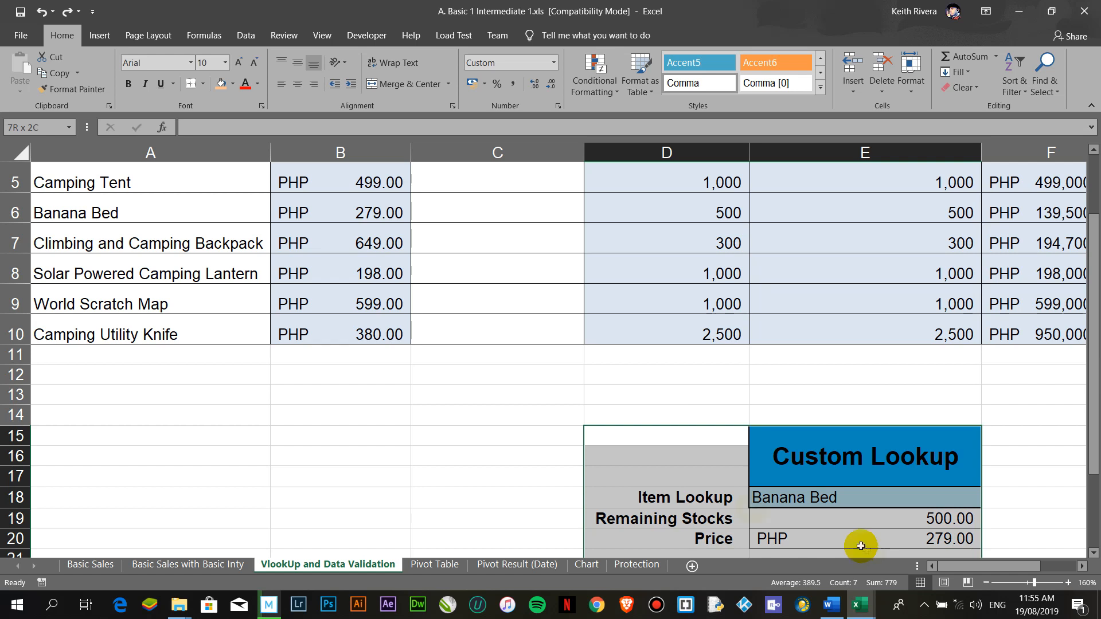
{"action": "left_click", "coordinate": [359, 424]}
{"action": "left_click", "coordinate": [198, 433]}
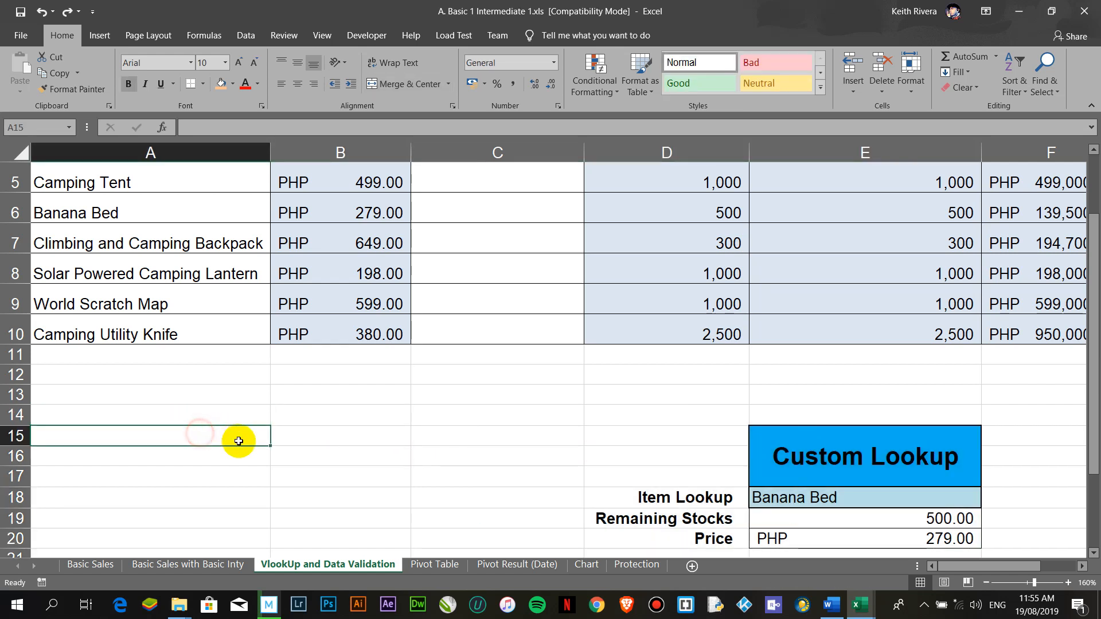
{"action": "type", "text": "Cus"}
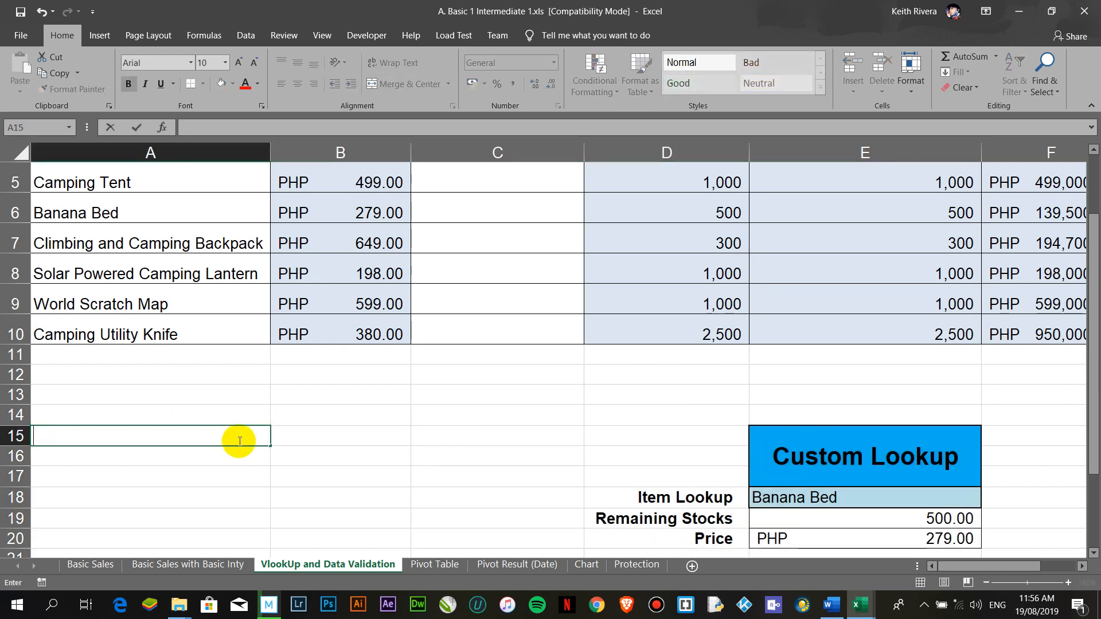
{"action": "key", "text": "Tab"}
{"action": "type", "text": "Cu"}
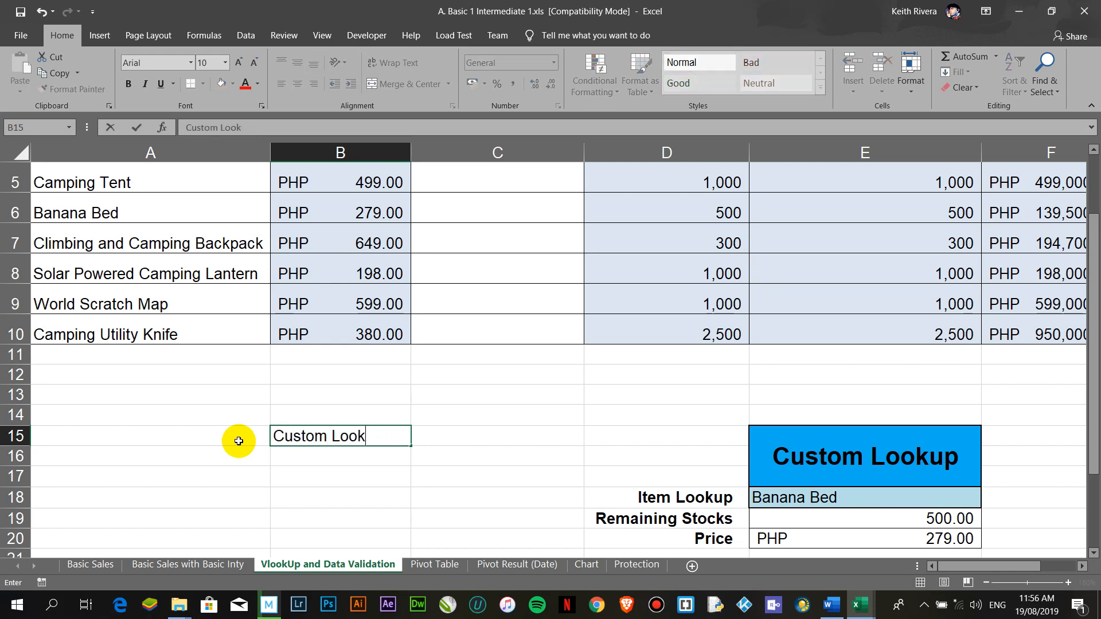
{"action": "key", "text": "Return"}
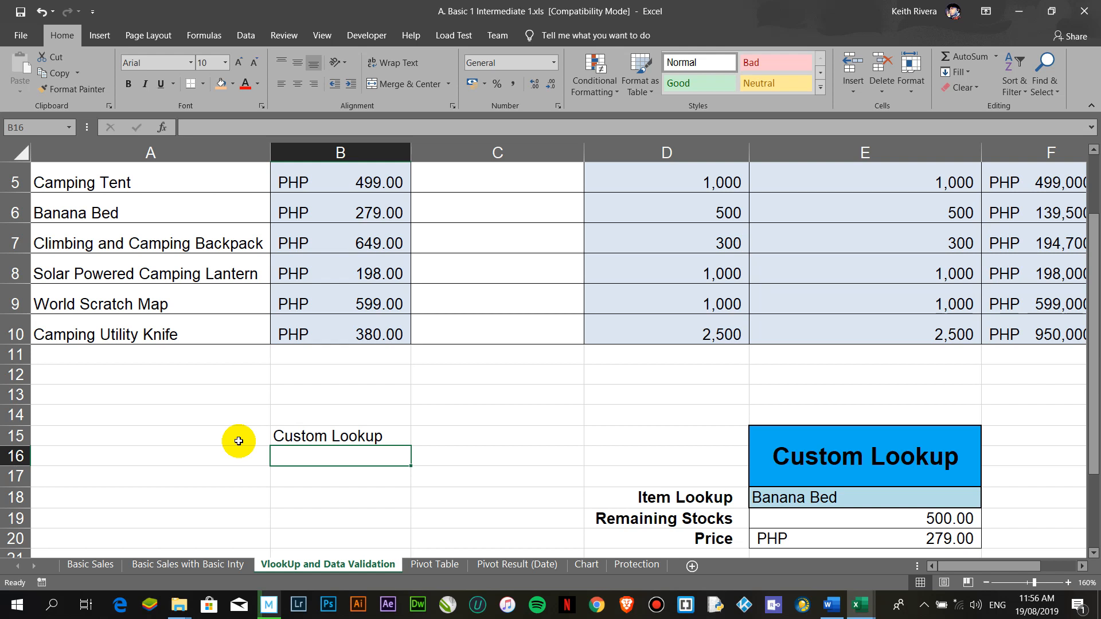
- Enter the label "Item Lookup" in cell A16, beside the cell under the new heading
{"action": "key", "text": "Left"}
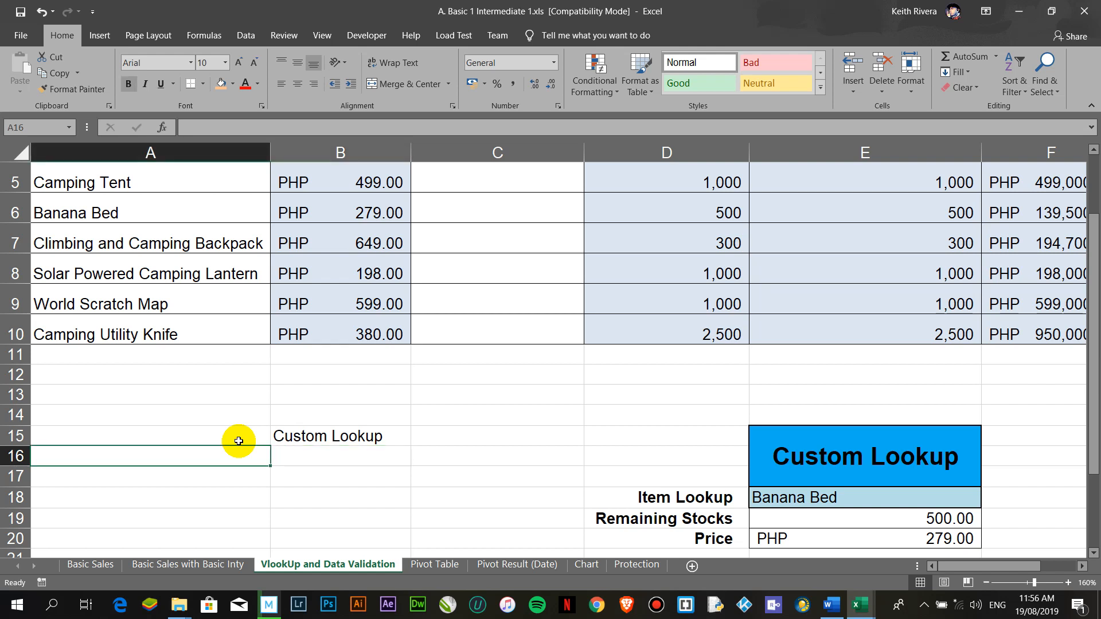
{"action": "type", "text": "Item Look"}
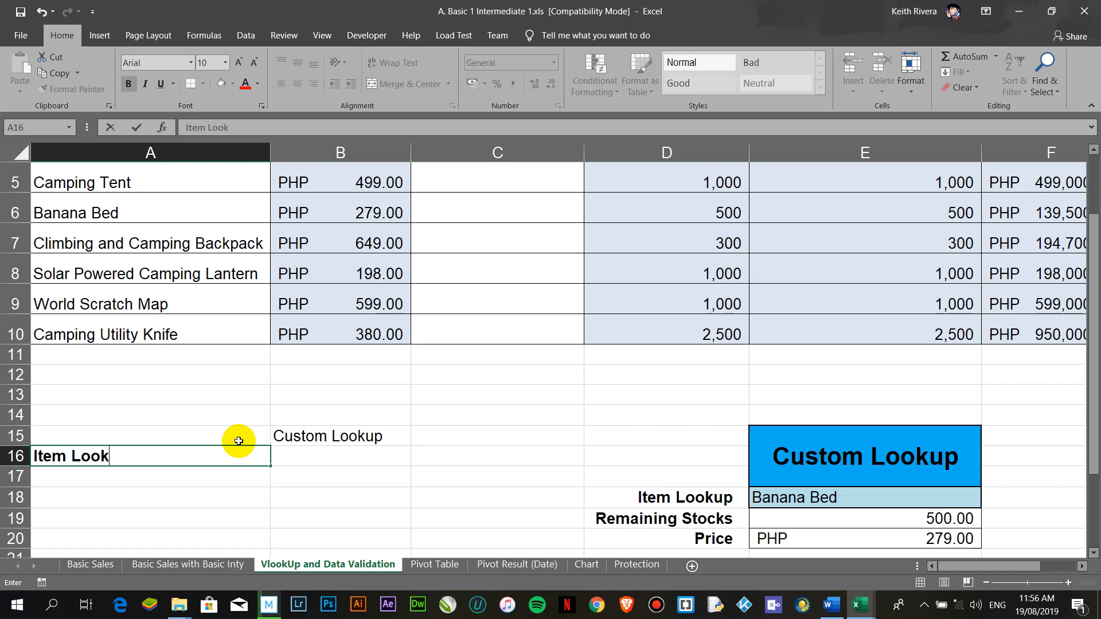
{"action": "key", "text": "Return"}
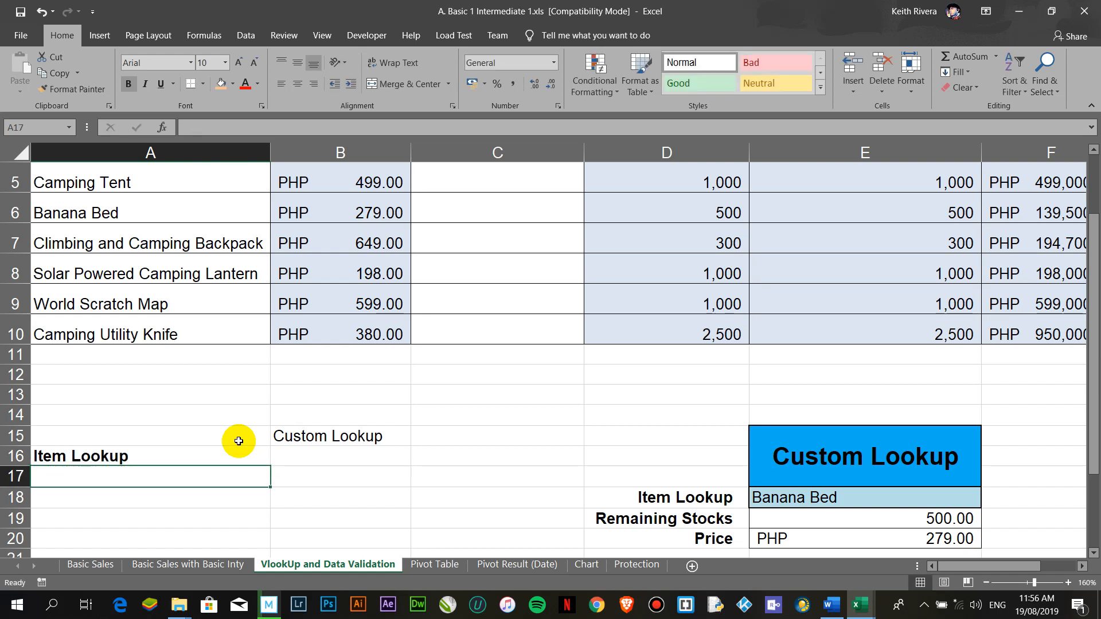
- Right-align the label cells A16 to A18 of the new lookup block
{"action": "left_click", "coordinate": [133, 448]}
{"action": "left_click_drag", "start_coordinate": [147, 455], "coordinate": [148, 499]}
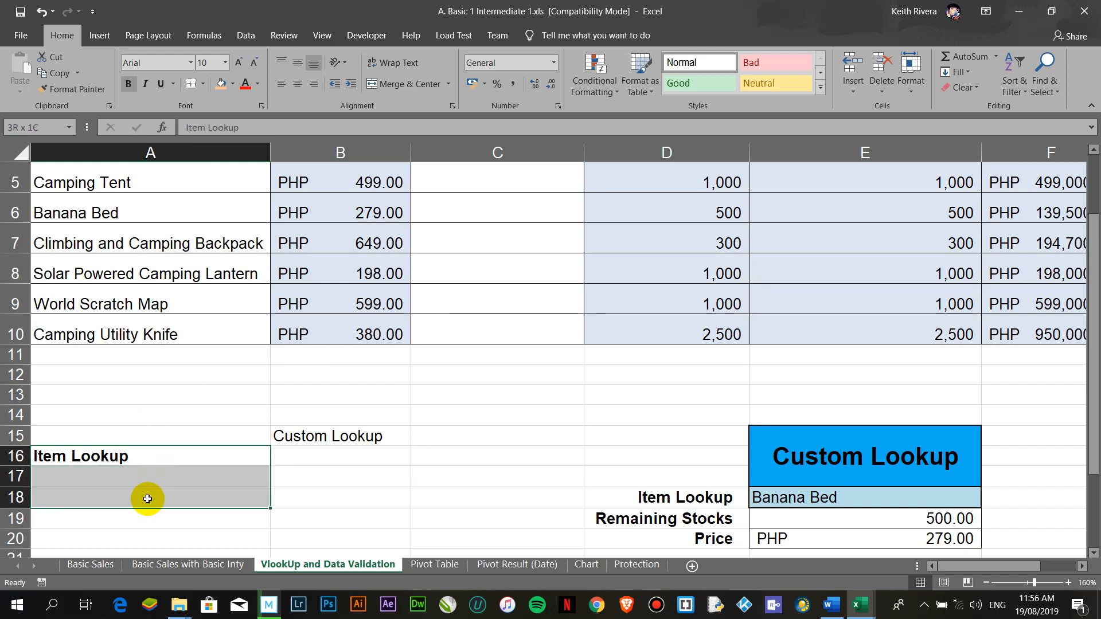
{"action": "left_click", "coordinate": [308, 92]}
{"action": "left_click", "coordinate": [297, 495]}
{"action": "left_click", "coordinate": [332, 457]}
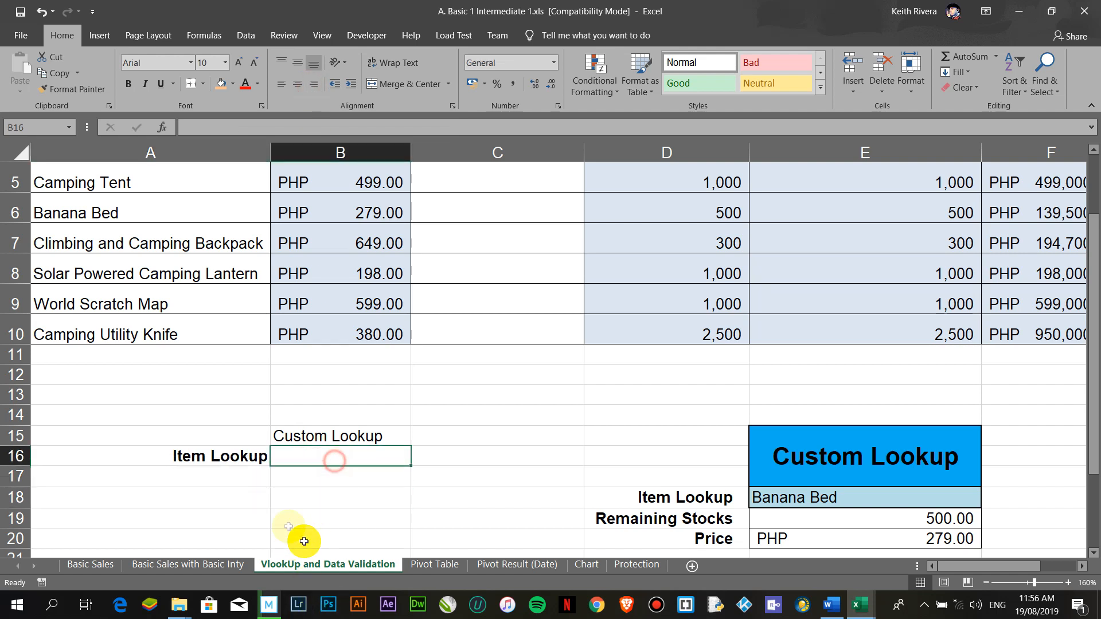
{"action": "left_click", "coordinate": [216, 479]}
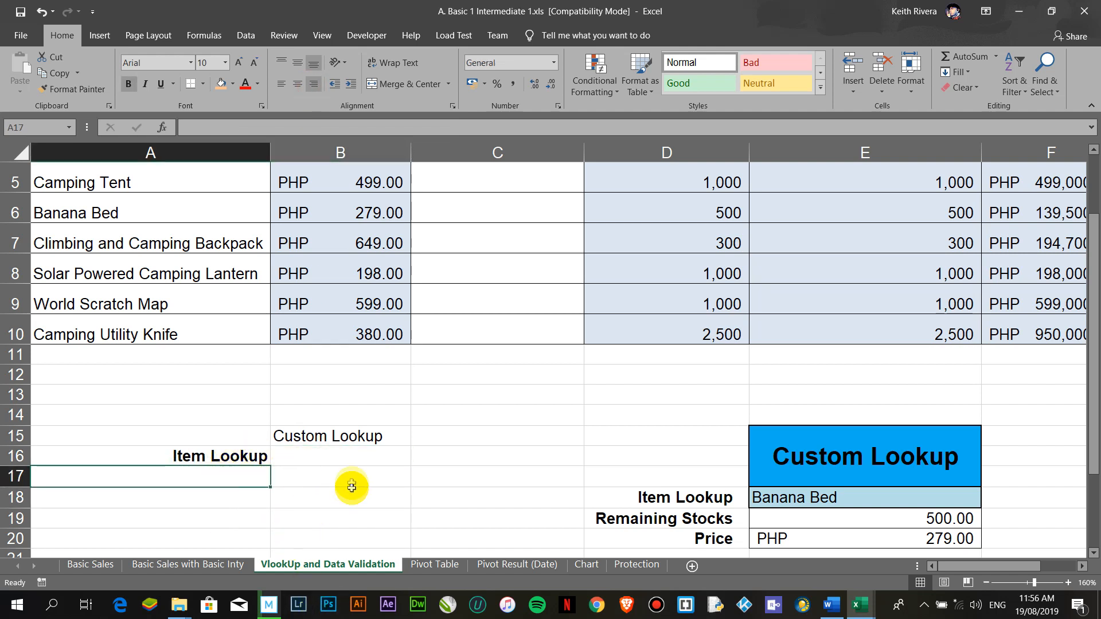
{"action": "left_click", "coordinate": [334, 454]}
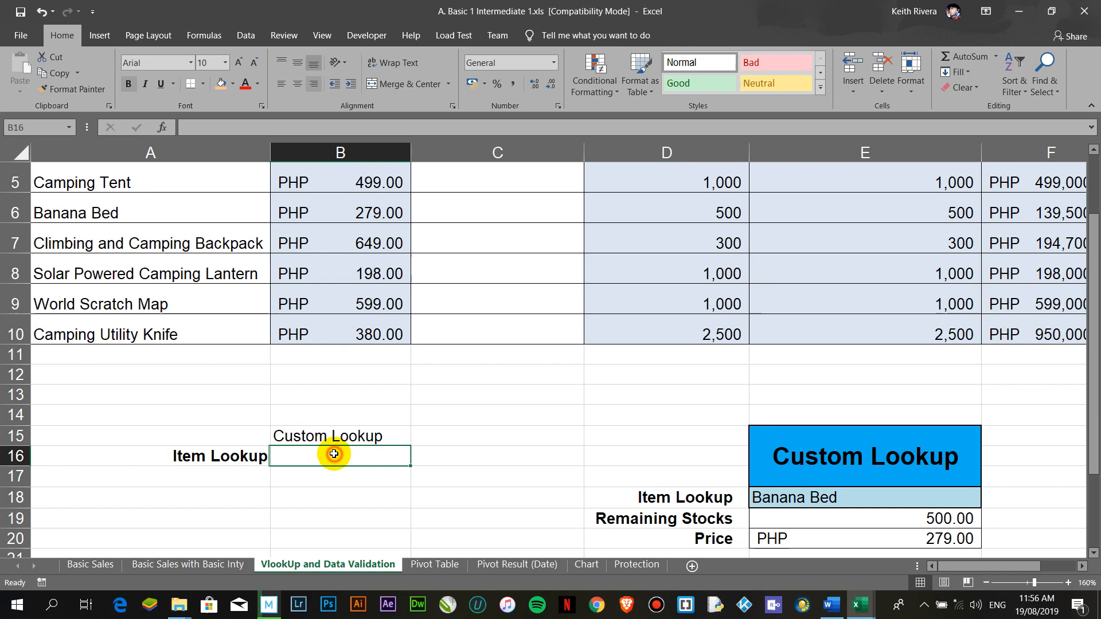
- Check the existing Item Lookup cell E18 and the remaining stocks of Banana Bed and World Scratch Map in the item table
{"action": "left_click", "coordinate": [904, 497]}
{"action": "left_click_drag", "start_coordinate": [1093, 460], "coordinate": [1094, 489]}
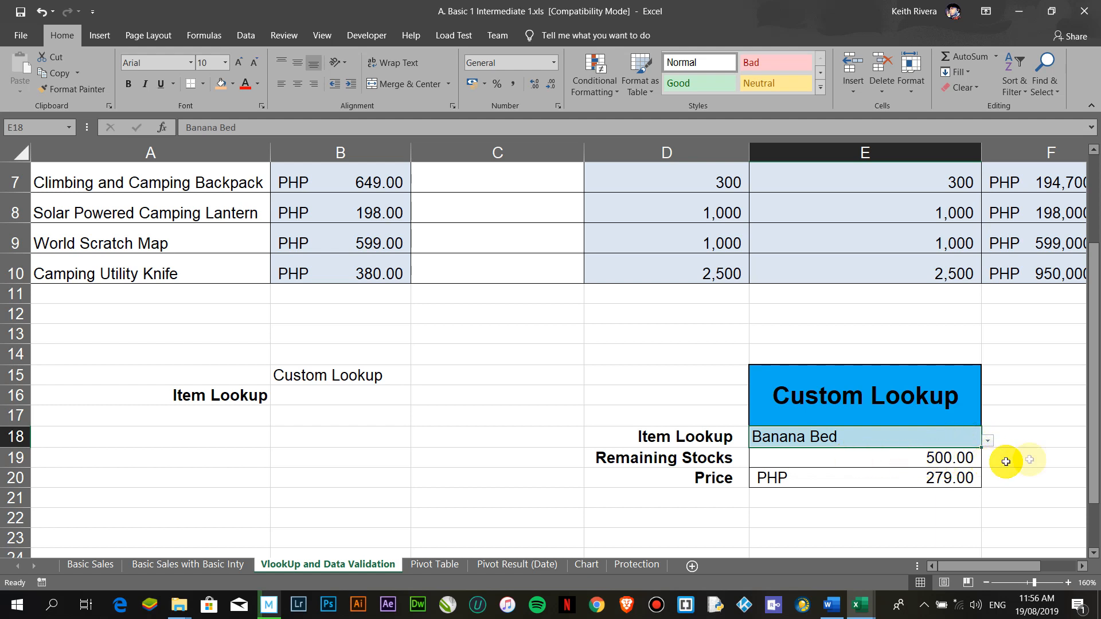
{"action": "scroll", "coordinate": [1032, 456], "scroll_direction": "up", "scroll_amount": 2}
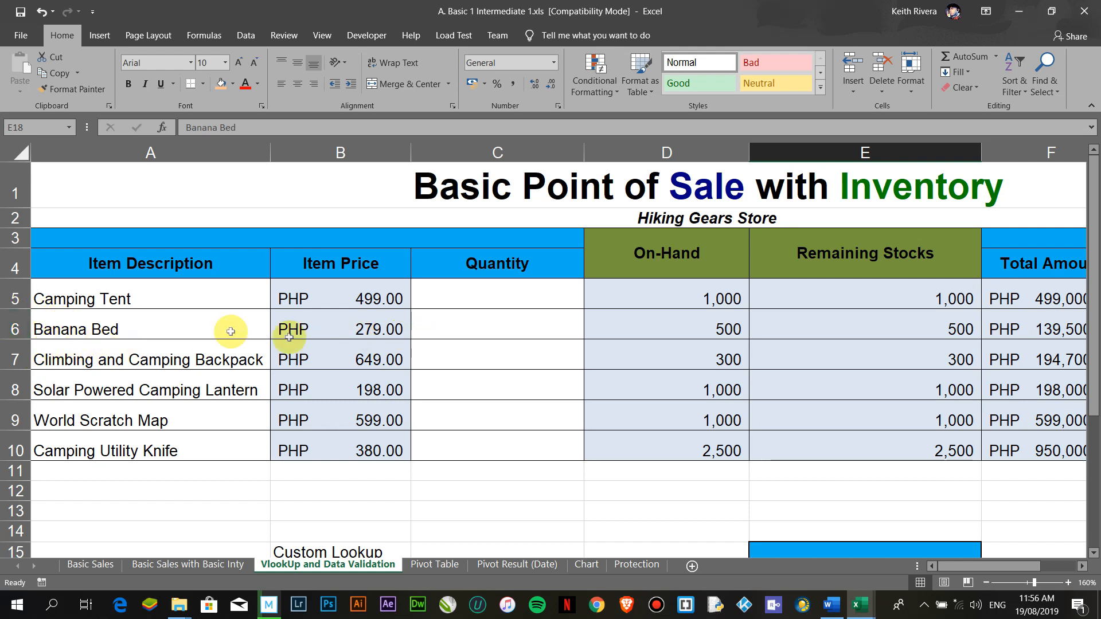
{"action": "left_click", "coordinate": [143, 327]}
{"action": "left_click", "coordinate": [860, 327]}
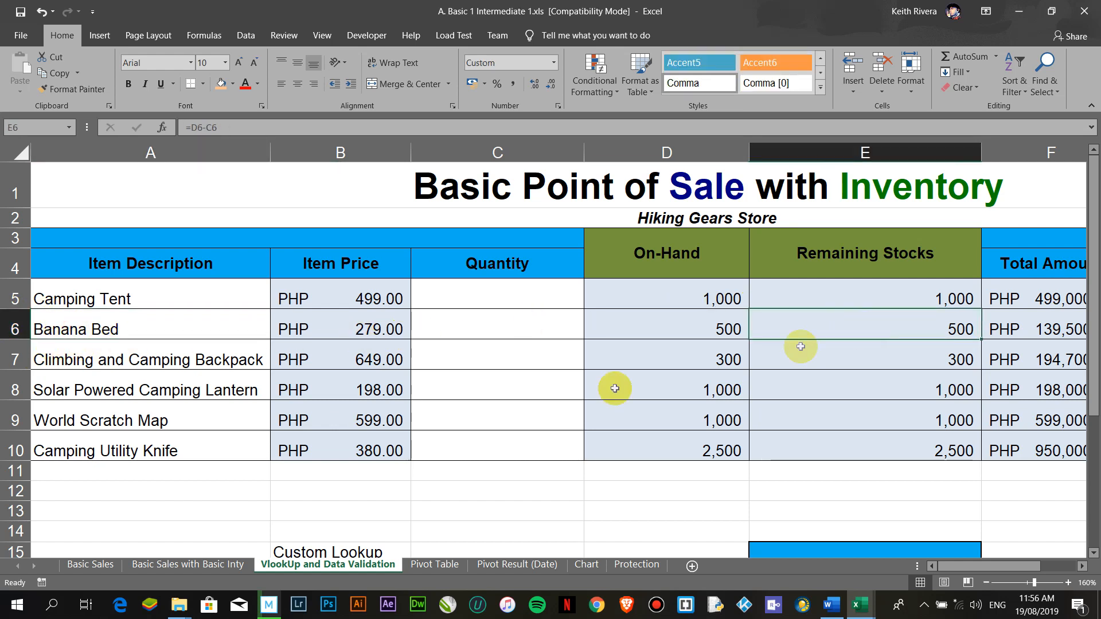
{"action": "left_click", "coordinate": [72, 421]}
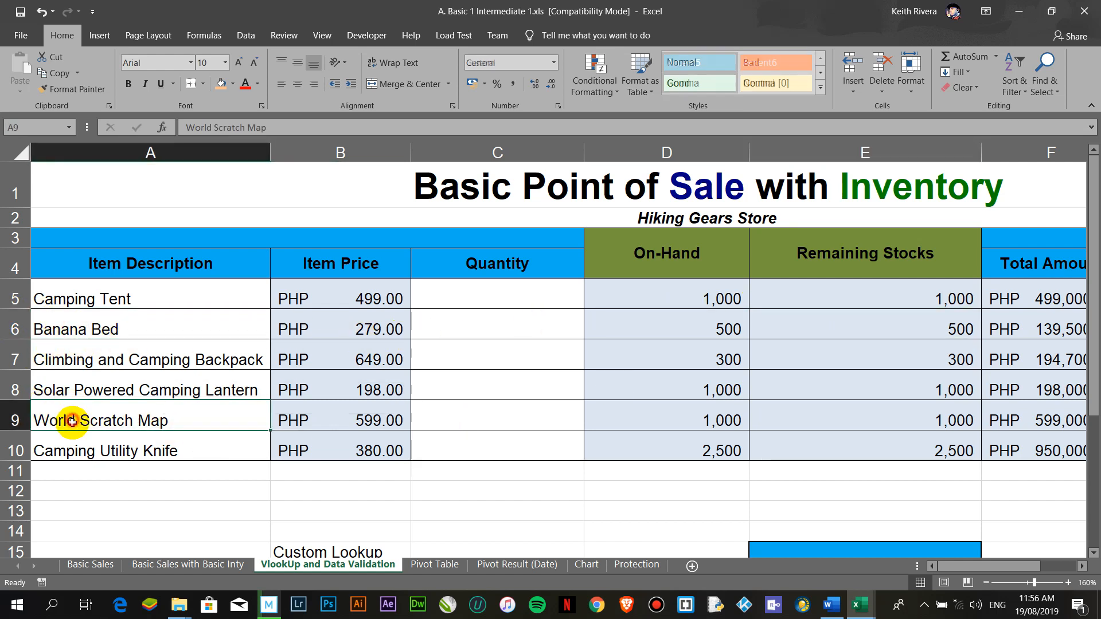
{"action": "left_click", "coordinate": [878, 421]}
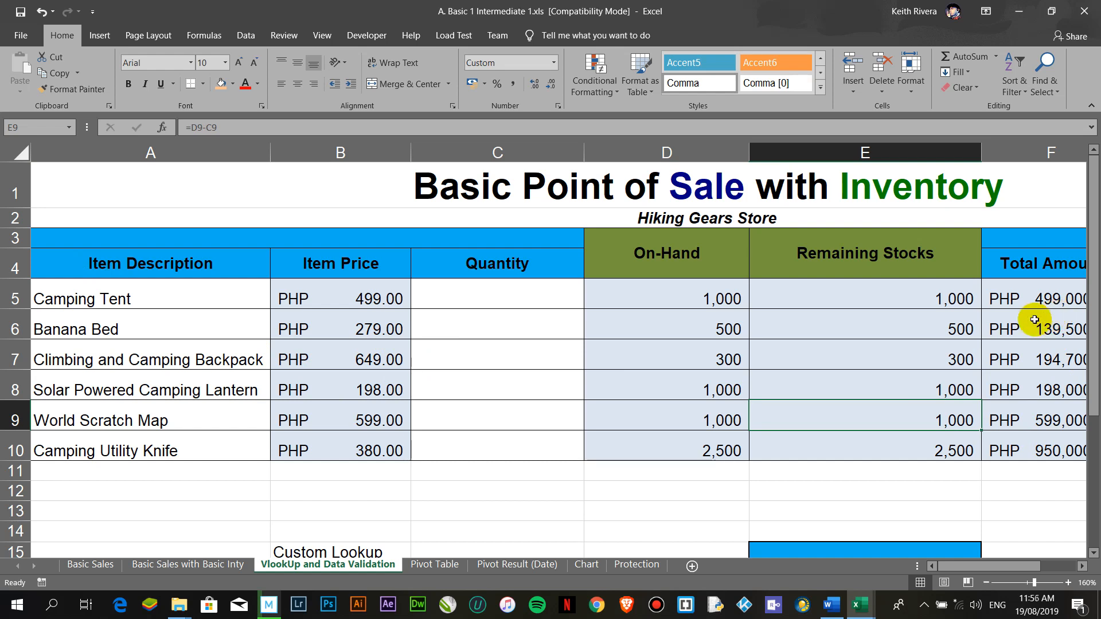
- Choose World Scratch Map as the item in cell E18 of the existing Custom Lookup block
{"action": "scroll", "coordinate": [1034, 320], "scroll_direction": "down", "scroll_amount": 3}
{"action": "scroll", "coordinate": [926, 356], "scroll_direction": "up", "scroll_amount": 1}
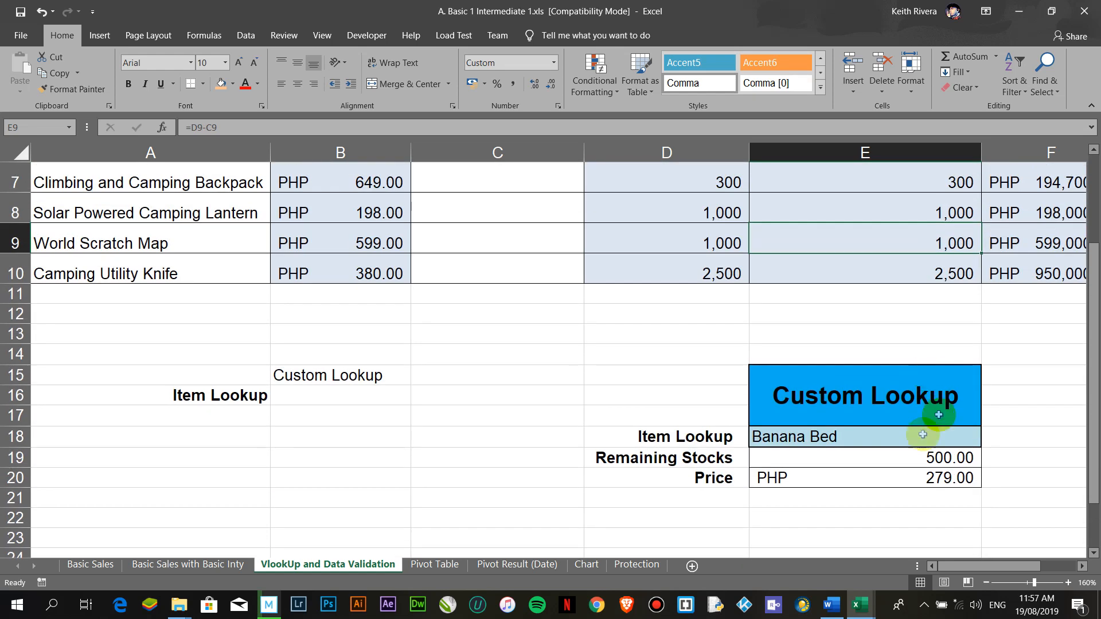
{"action": "left_click", "coordinate": [951, 437]}
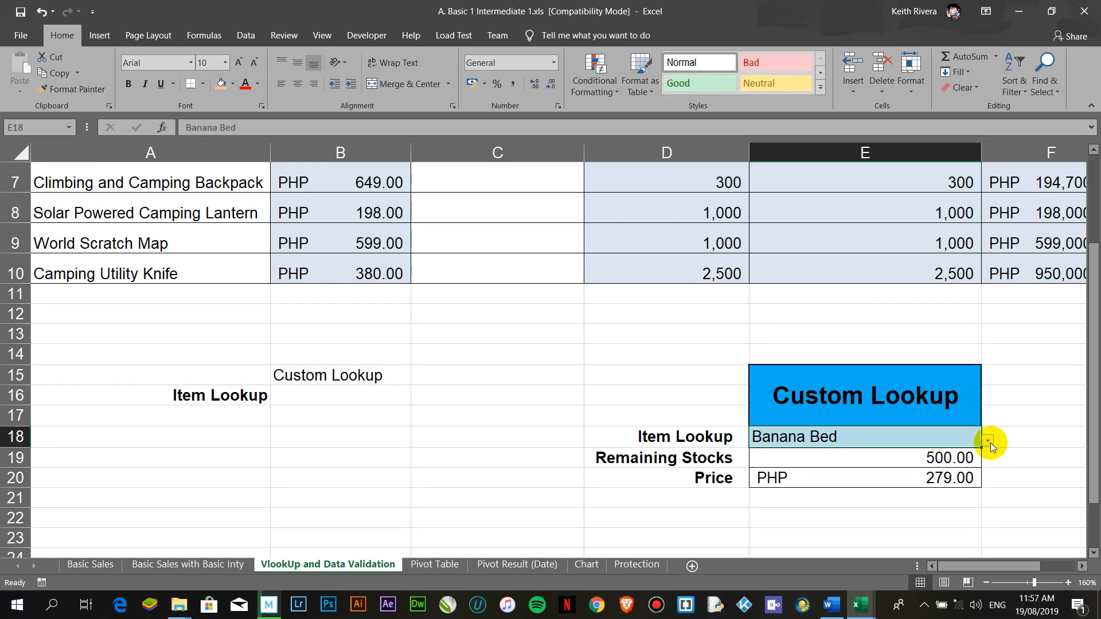
{"action": "left_click", "coordinate": [989, 441]}
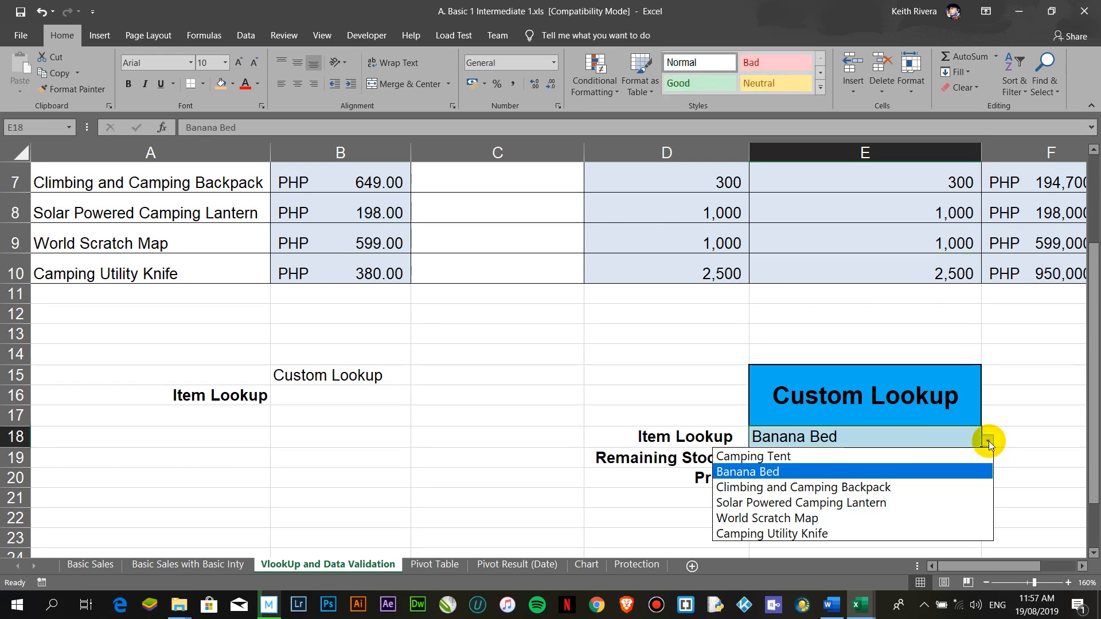
{"action": "left_click", "coordinate": [890, 521]}
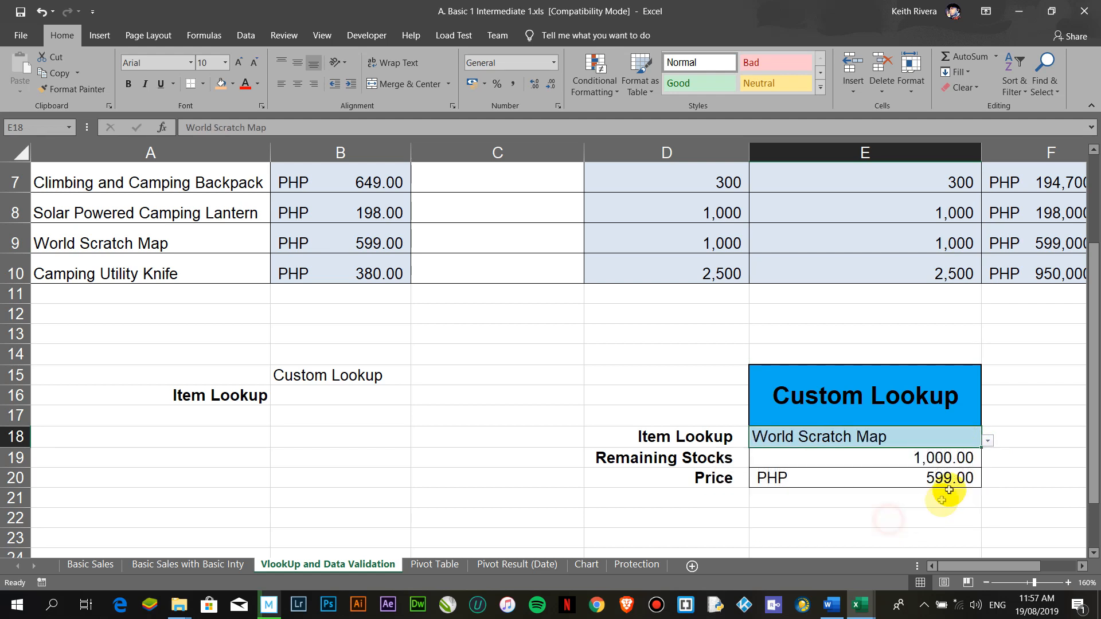
- Choose Climbing and Camping Backpack as the item in cell E18 of the existing Custom Lookup block
{"action": "left_click", "coordinate": [987, 440]}
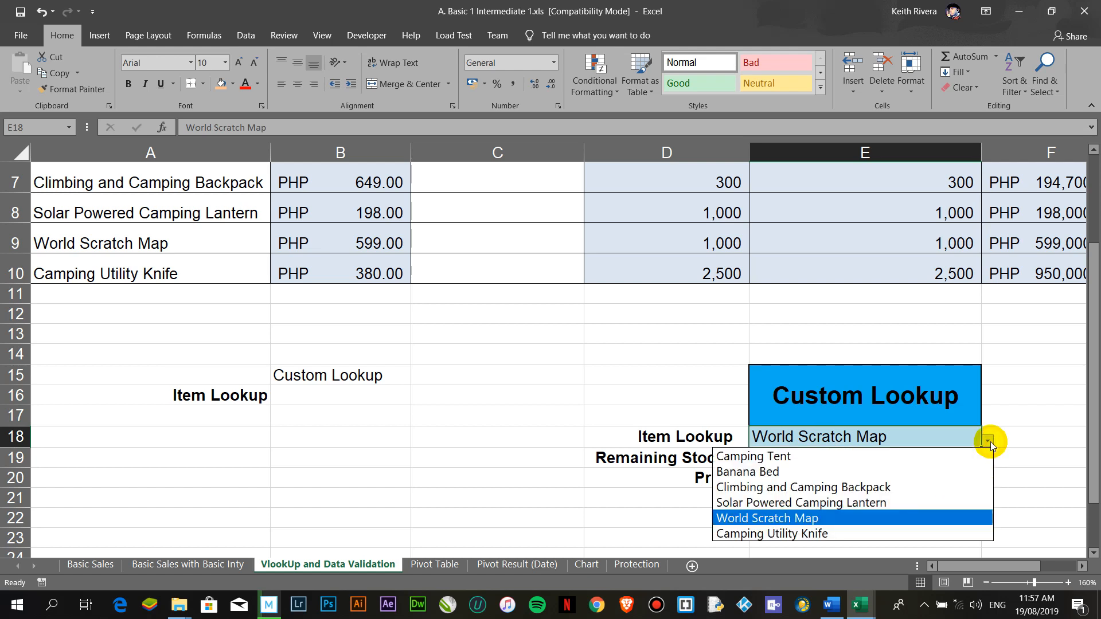
{"action": "left_click", "coordinate": [953, 489]}
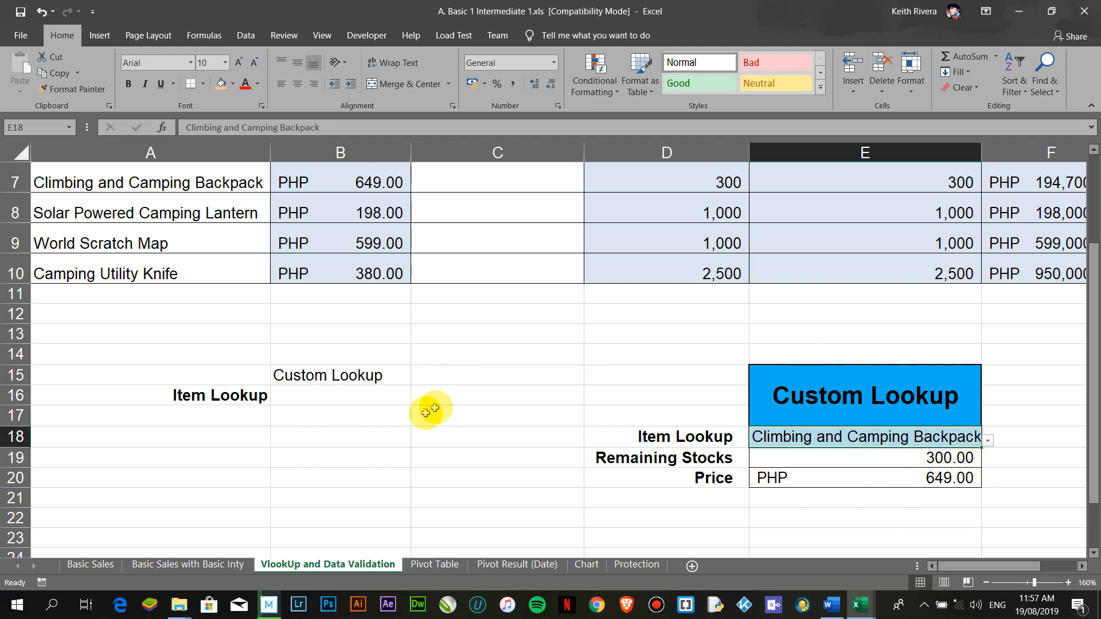
- Start a data validation rule for cell B16 beside the new Item Lookup label and set it to allow a List
{"action": "left_click", "coordinate": [365, 396]}
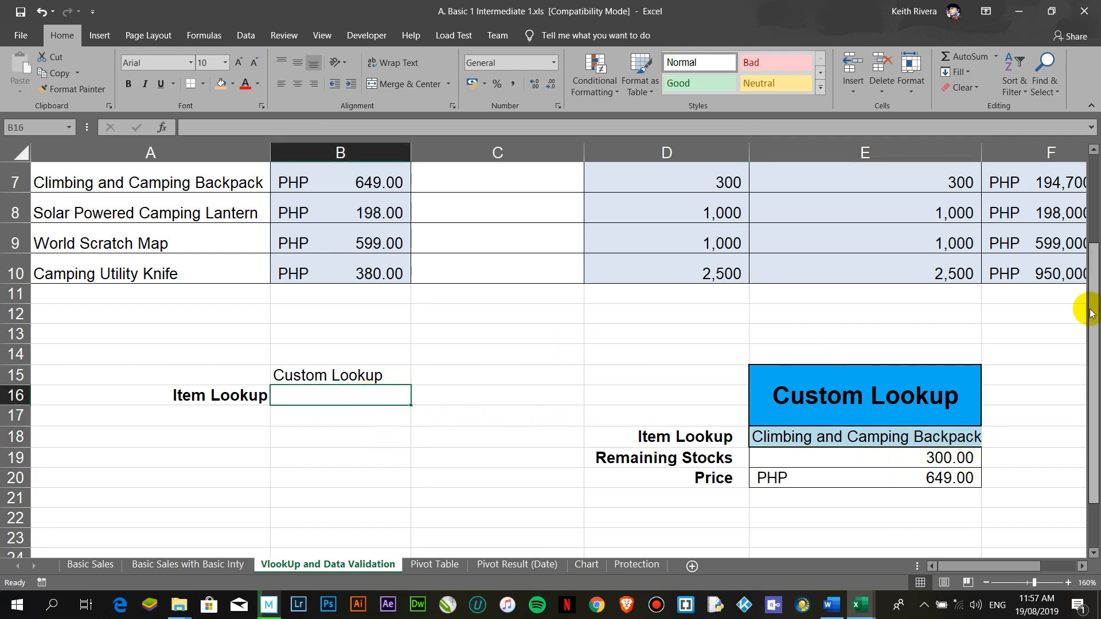
{"action": "scroll", "coordinate": [1094, 318], "scroll_direction": "down", "scroll_amount": 1}
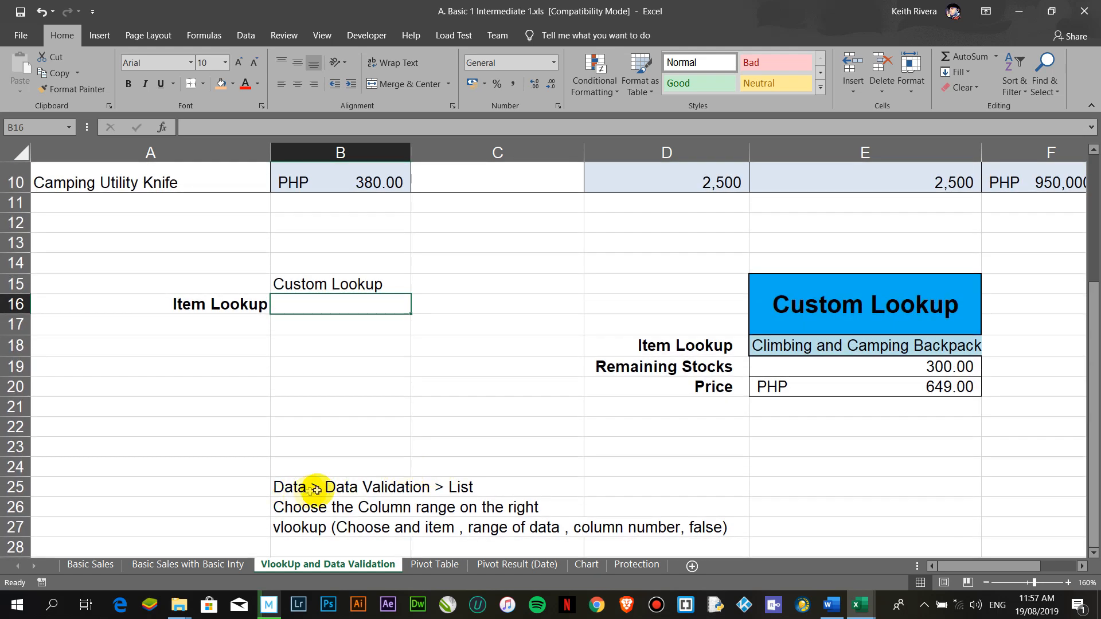
{"action": "left_click", "coordinate": [339, 382]}
{"action": "left_click", "coordinate": [313, 306]}
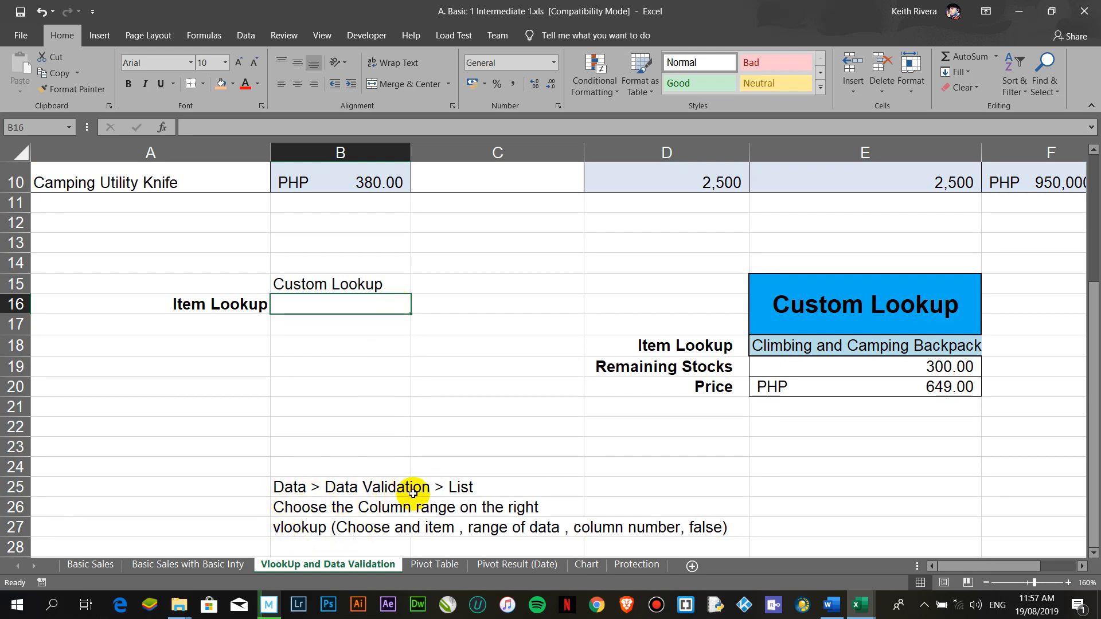
{"action": "scroll", "coordinate": [344, 376], "scroll_direction": "up", "scroll_amount": 2}
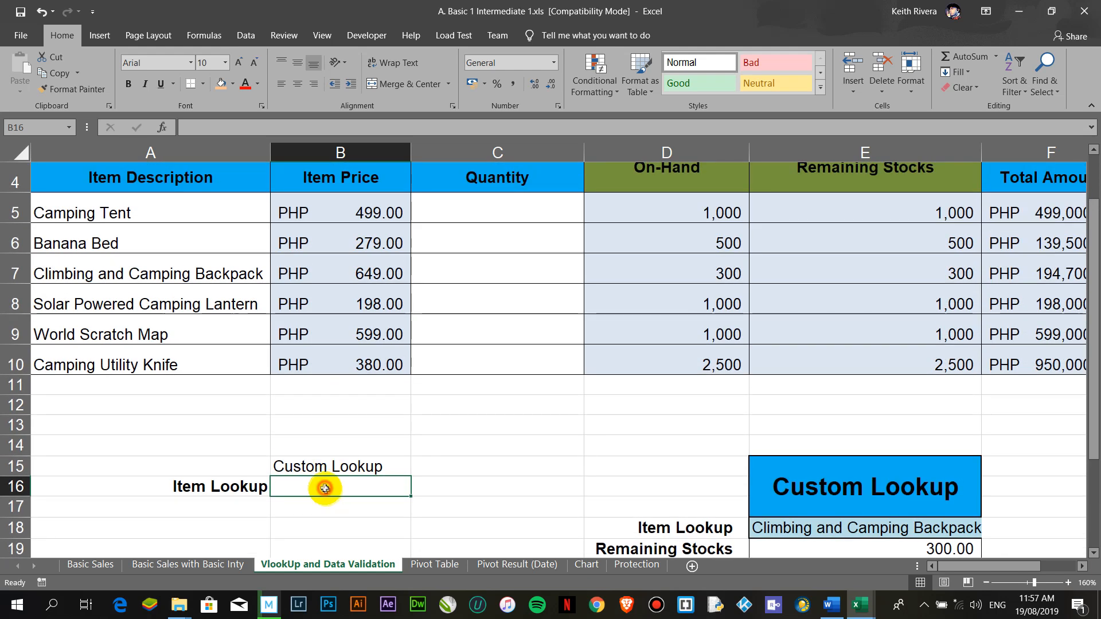
{"action": "left_click", "coordinate": [247, 36]}
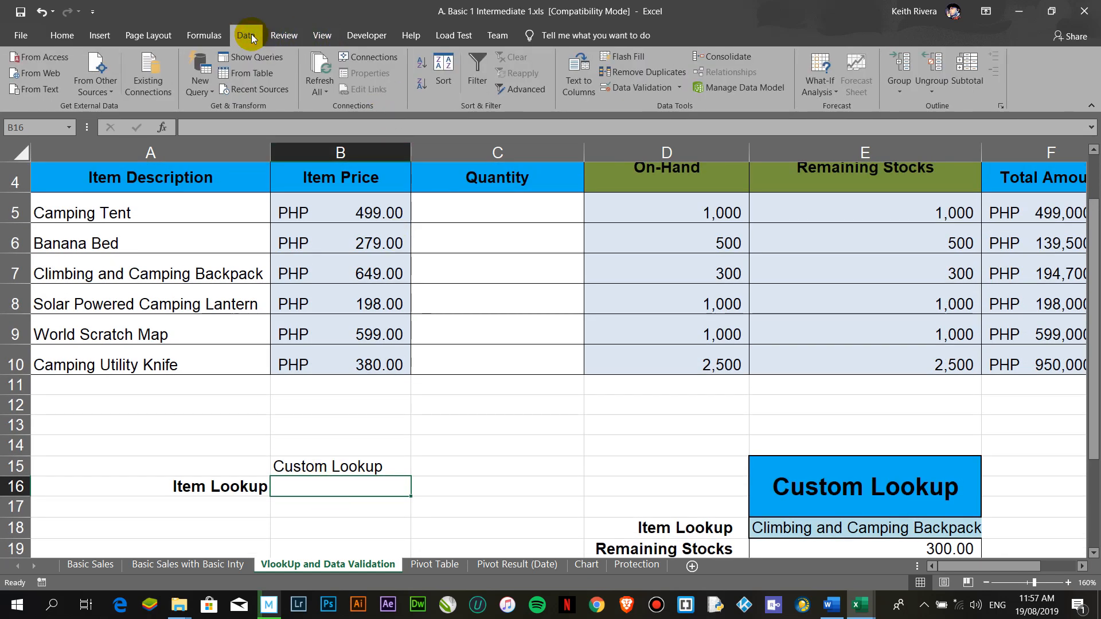
{"action": "left_click", "coordinate": [616, 92]}
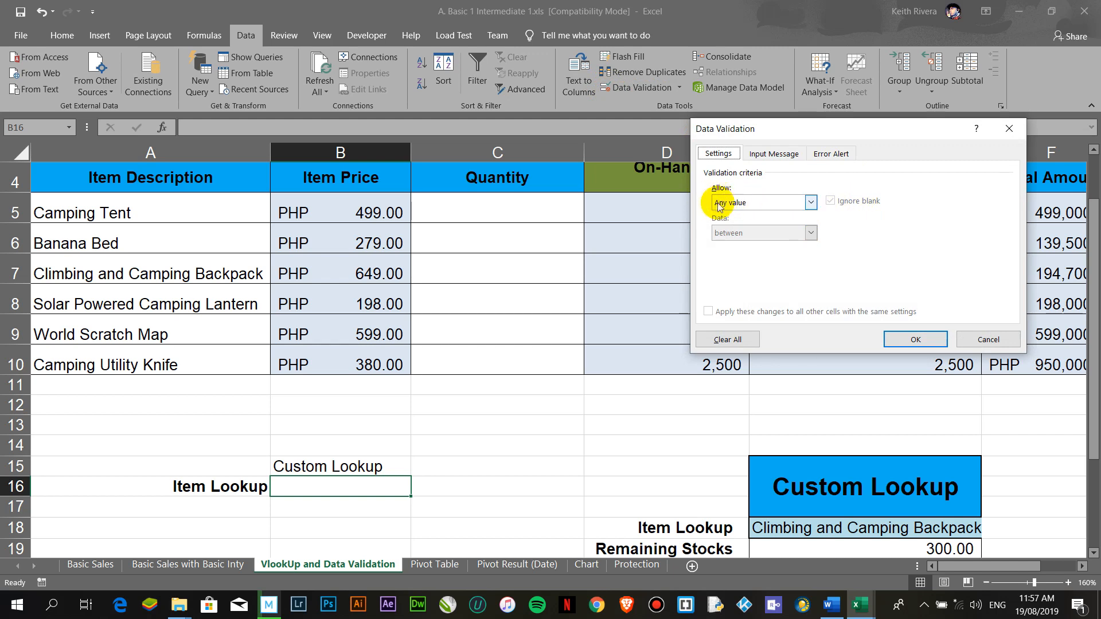
{"action": "left_click", "coordinate": [809, 203]}
{"action": "left_click", "coordinate": [778, 241]}
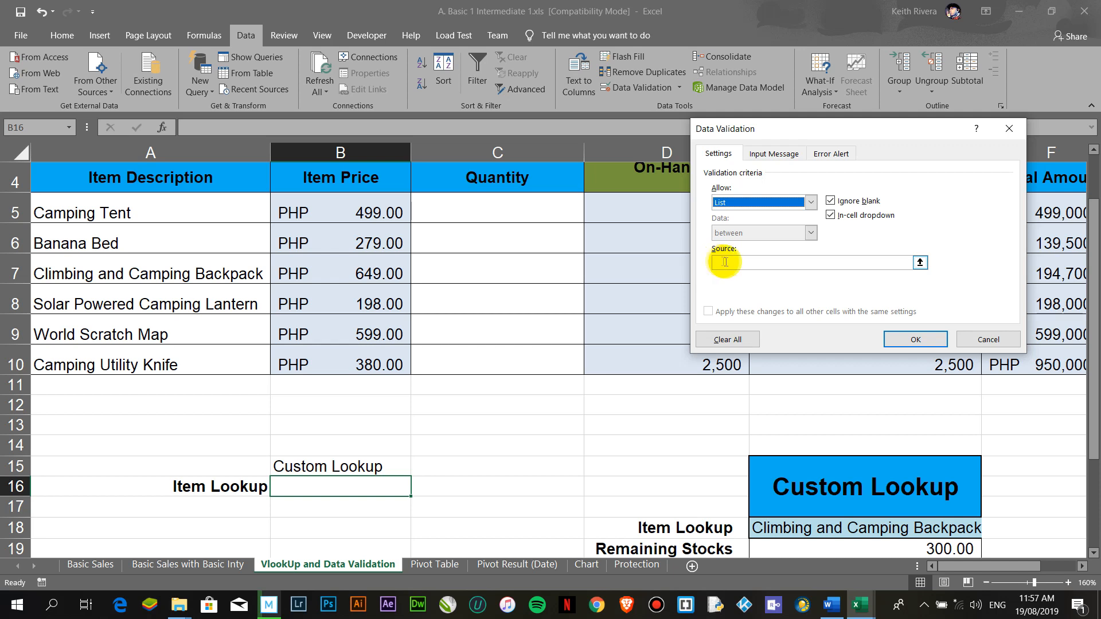
- Use the item descriptions in A5:A10 as the list source and apply the validation rule to cell B16
{"action": "left_click", "coordinate": [919, 264]}
{"action": "left_click_drag", "start_coordinate": [109, 200], "coordinate": [92, 364]}
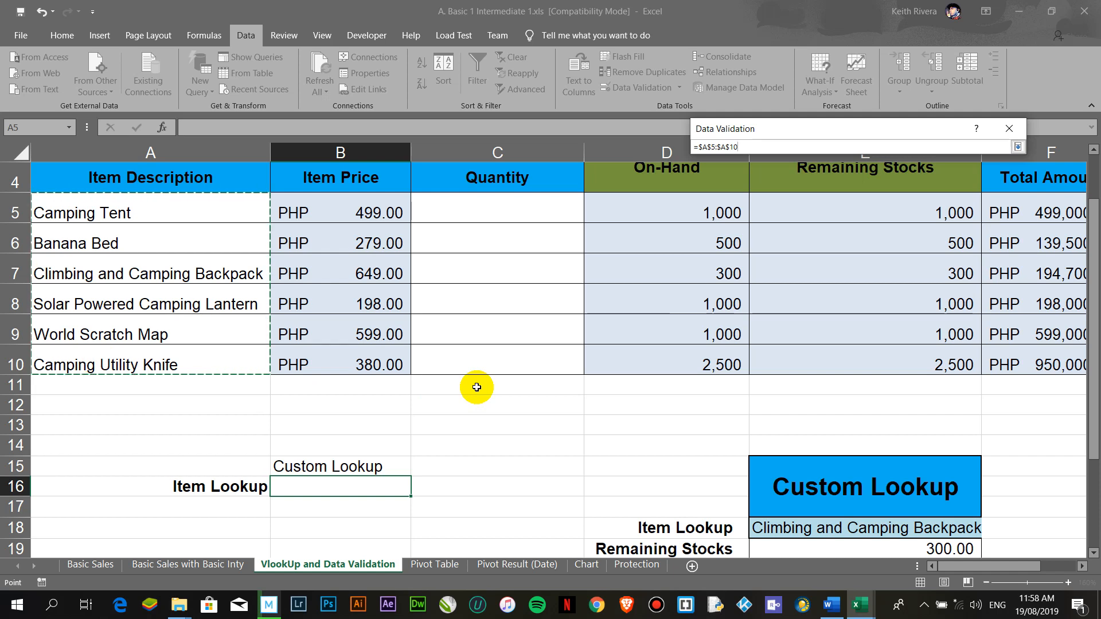
{"action": "key", "text": "Return"}
{"action": "left_click", "coordinate": [904, 337]}
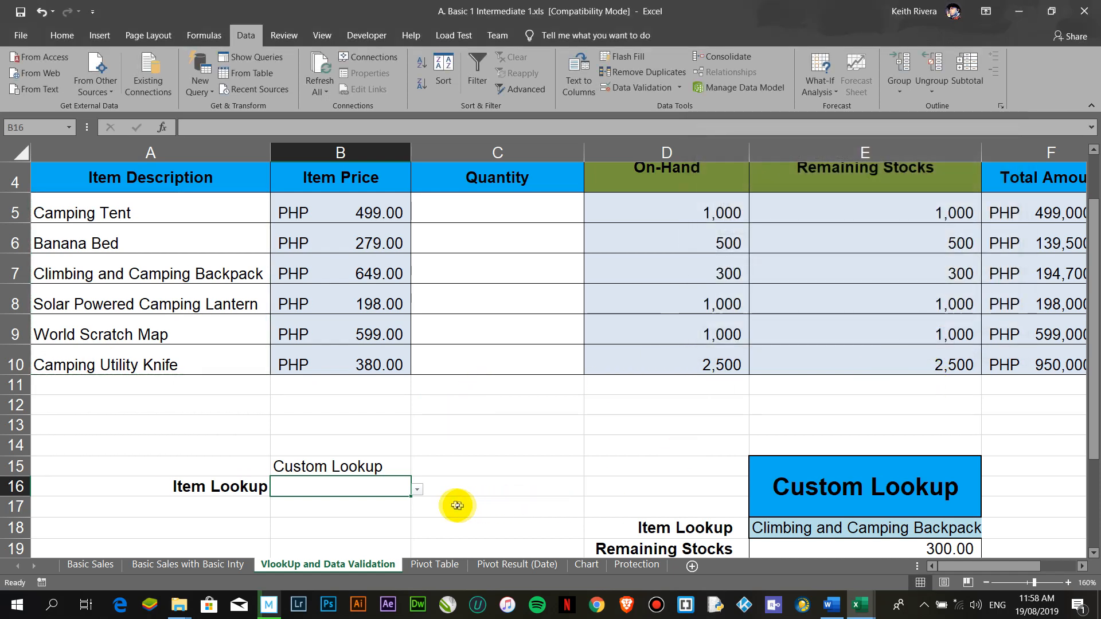
- Try the new dropdown list in cell B16 by choosing Camping Utility Knife
{"action": "left_click", "coordinate": [418, 492]}
{"action": "left_click", "coordinate": [456, 490]}
{"action": "scroll", "coordinate": [468, 435], "scroll_direction": "down", "scroll_amount": 2}
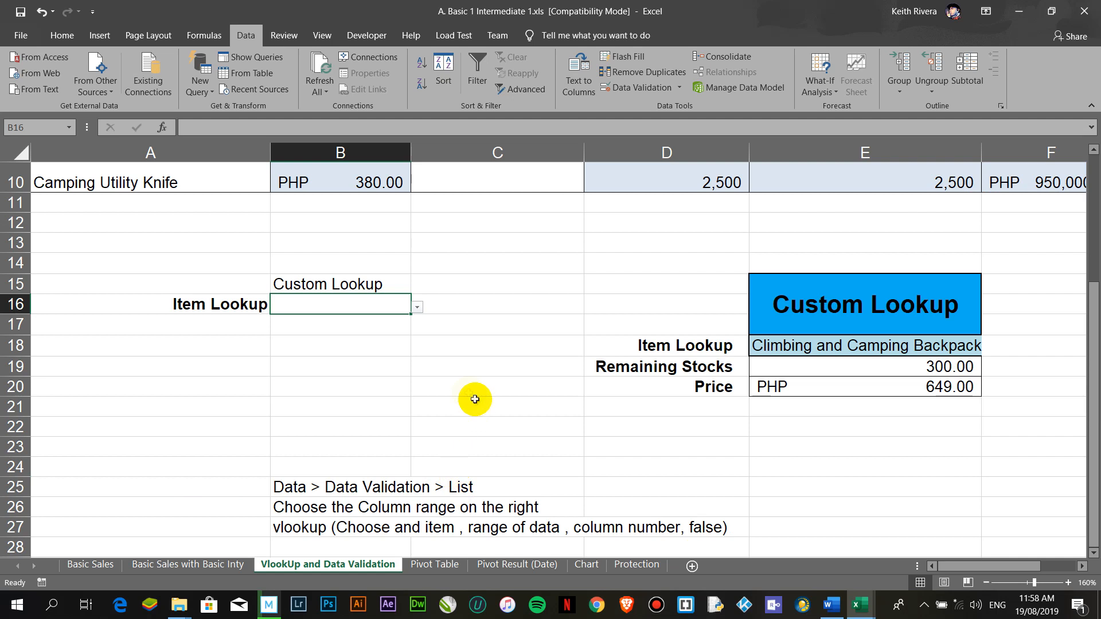
{"action": "left_click", "coordinate": [417, 307]}
{"action": "left_click", "coordinate": [355, 399]}
{"action": "left_click", "coordinate": [419, 307]}
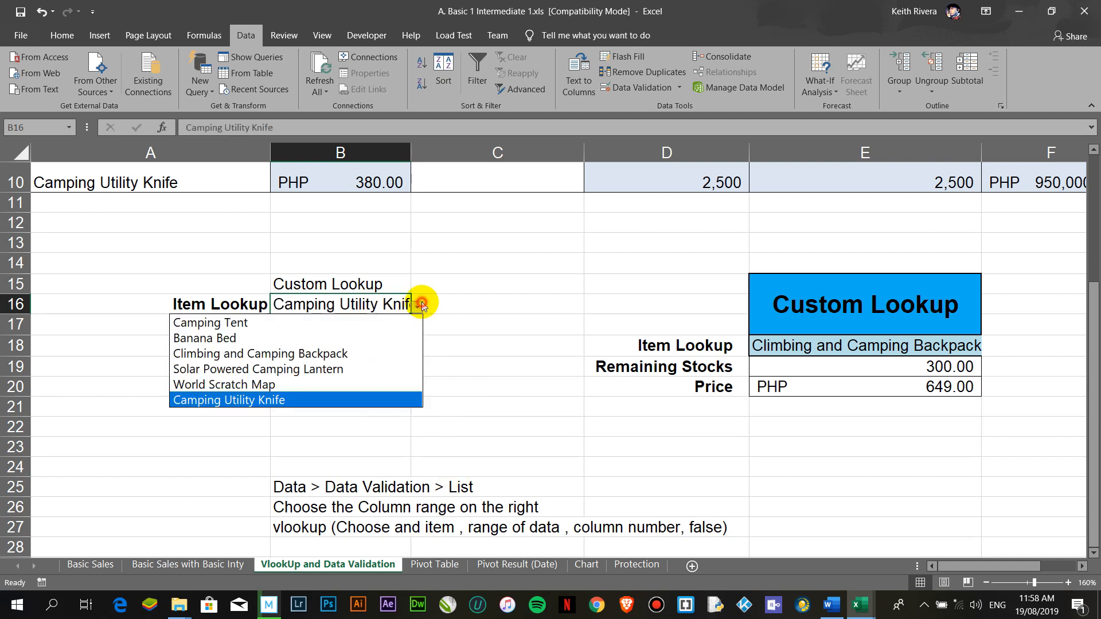
{"action": "left_click", "coordinate": [376, 399]}
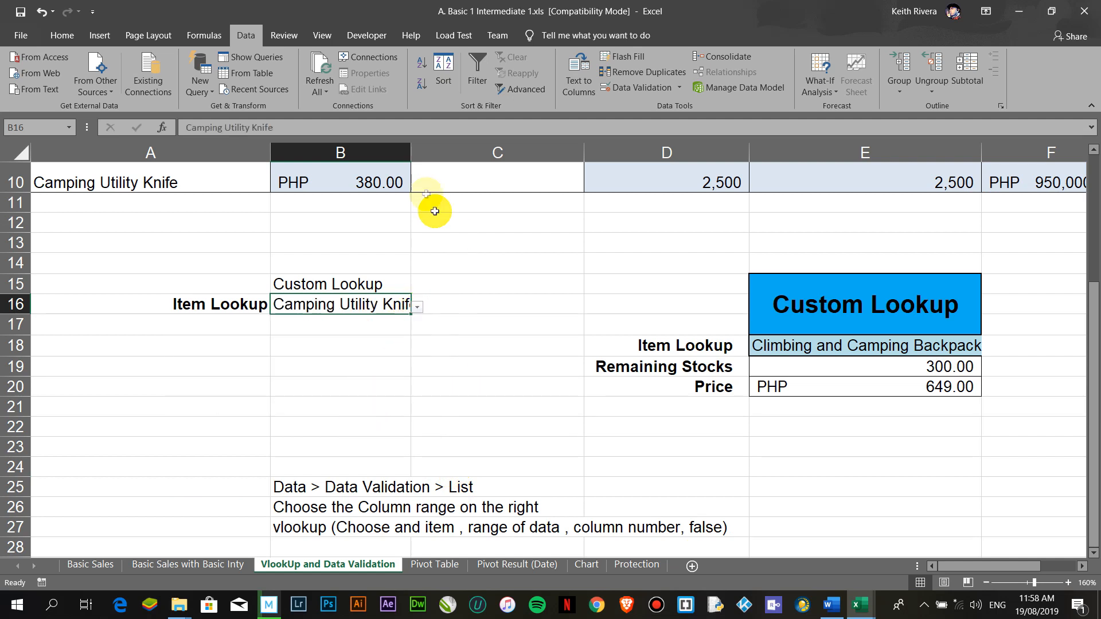
- Widen column B moderately so that Camping Utility Knife fits in cell B16
{"action": "double_click", "coordinate": [410, 152]}
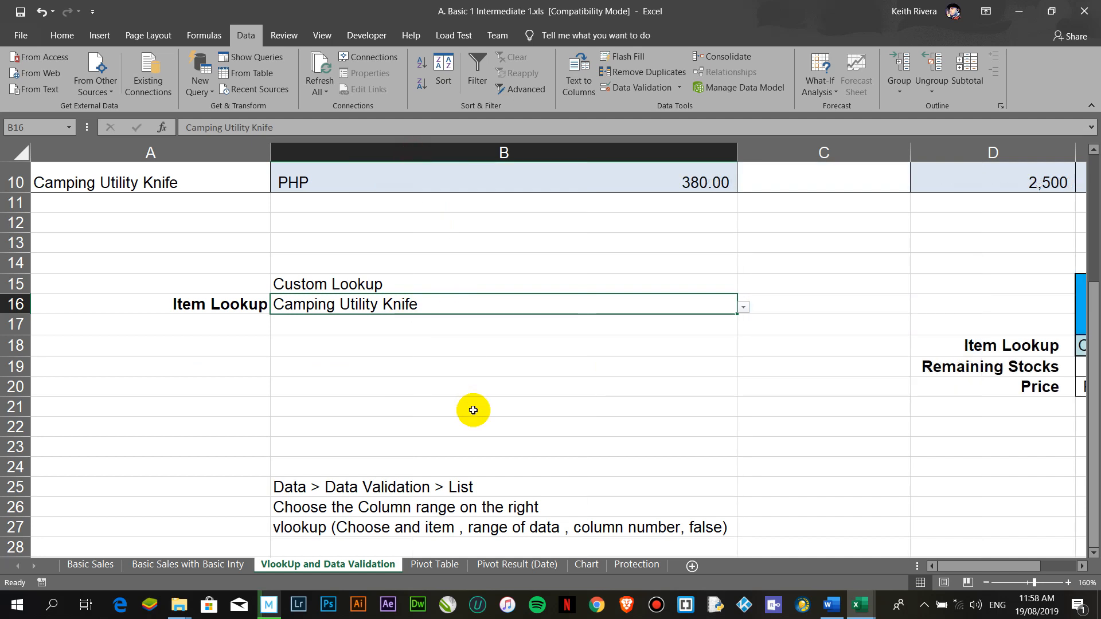
{"action": "left_click_drag", "start_coordinate": [737, 153], "coordinate": [495, 149]}
{"action": "left_click", "coordinate": [418, 398]}
- Choose World Scratch Map and after it Climbing and Camping Backpack from the dropdown list in cell B16
{"action": "left_click", "coordinate": [487, 310]}
{"action": "left_click", "coordinate": [500, 308]}
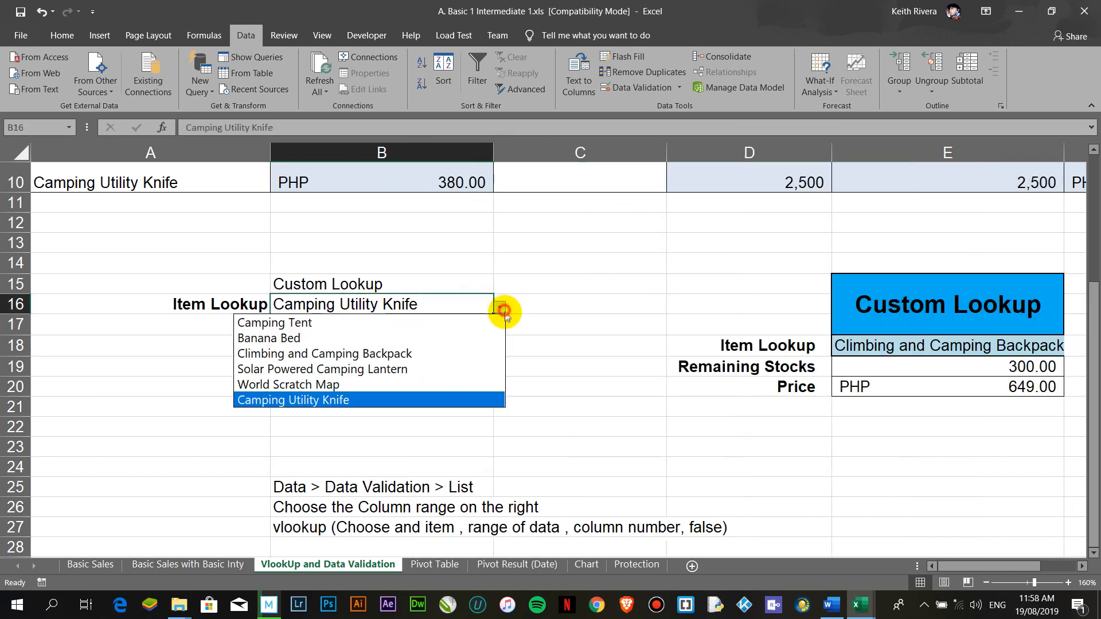
{"action": "left_click", "coordinate": [455, 384]}
{"action": "left_click", "coordinate": [499, 307]}
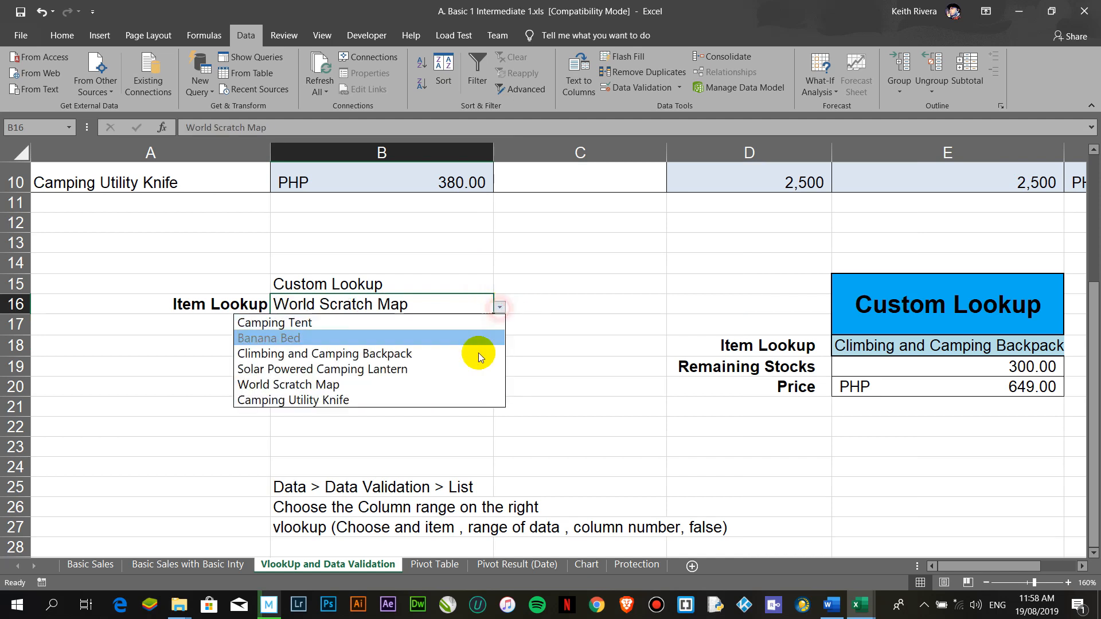
{"action": "left_click", "coordinate": [479, 353]}
- Widen column B slightly more so that Climbing and Camping Backpack fits in cell B16
{"action": "left_click_drag", "start_coordinate": [499, 153], "coordinate": [506, 153]}
{"action": "left_click", "coordinate": [485, 382]}
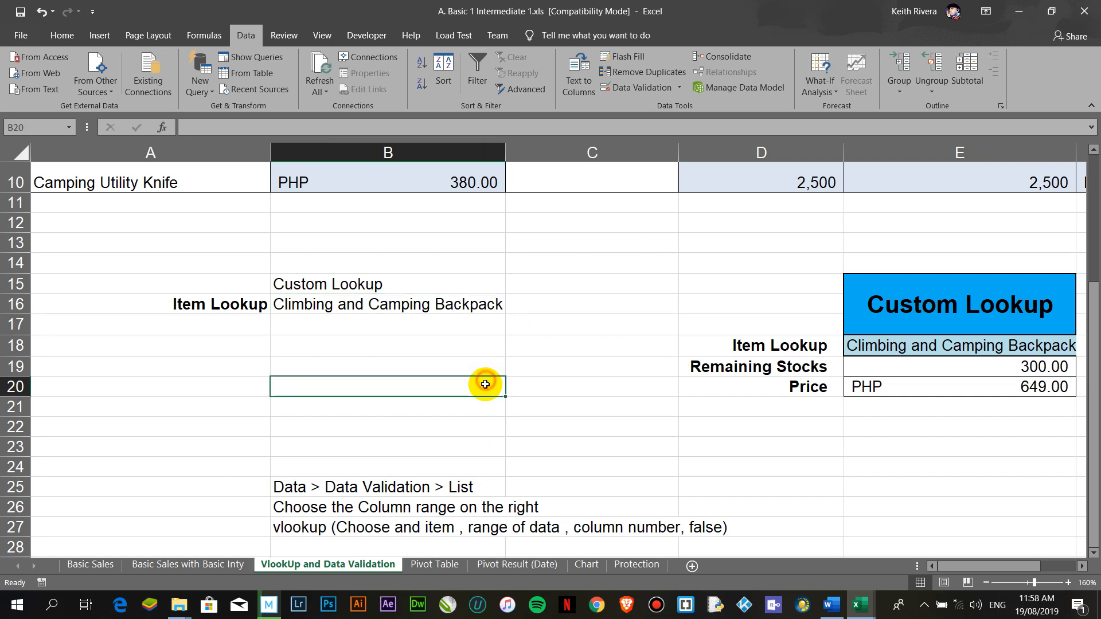
{"action": "left_click", "coordinate": [710, 367]}
{"action": "left_click", "coordinate": [252, 306]}
{"action": "left_click", "coordinate": [378, 301]}
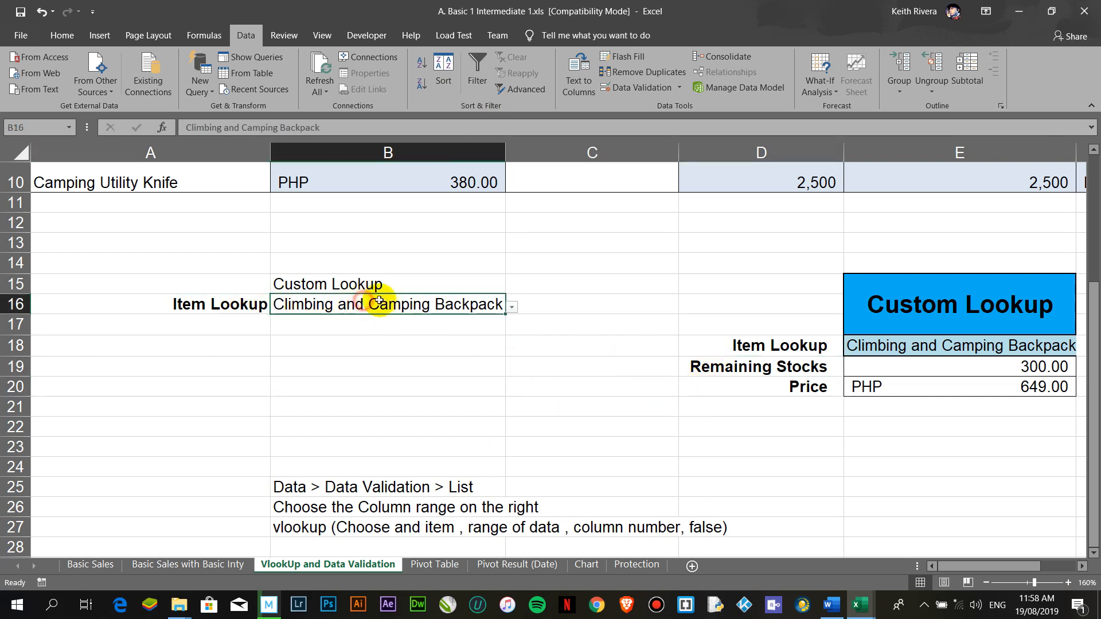
- Enter the label "Remaining Stocks" in cell A17, below the Item Lookup label
{"action": "left_click", "coordinate": [212, 303]}
{"action": "left_click", "coordinate": [220, 322]}
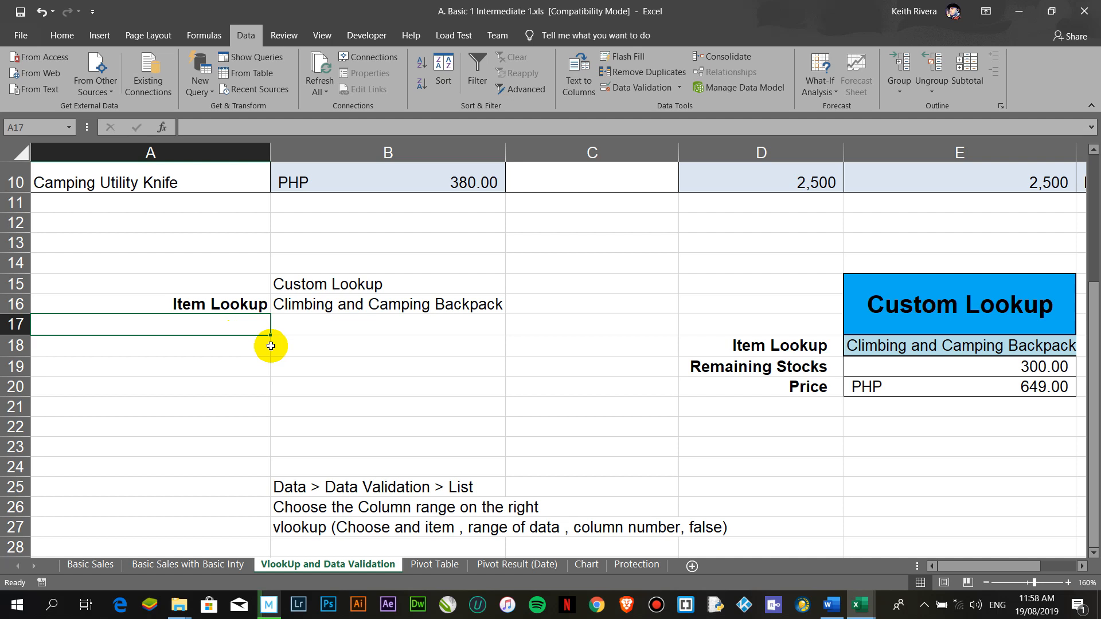
{"action": "type", "text": "Remaining"}
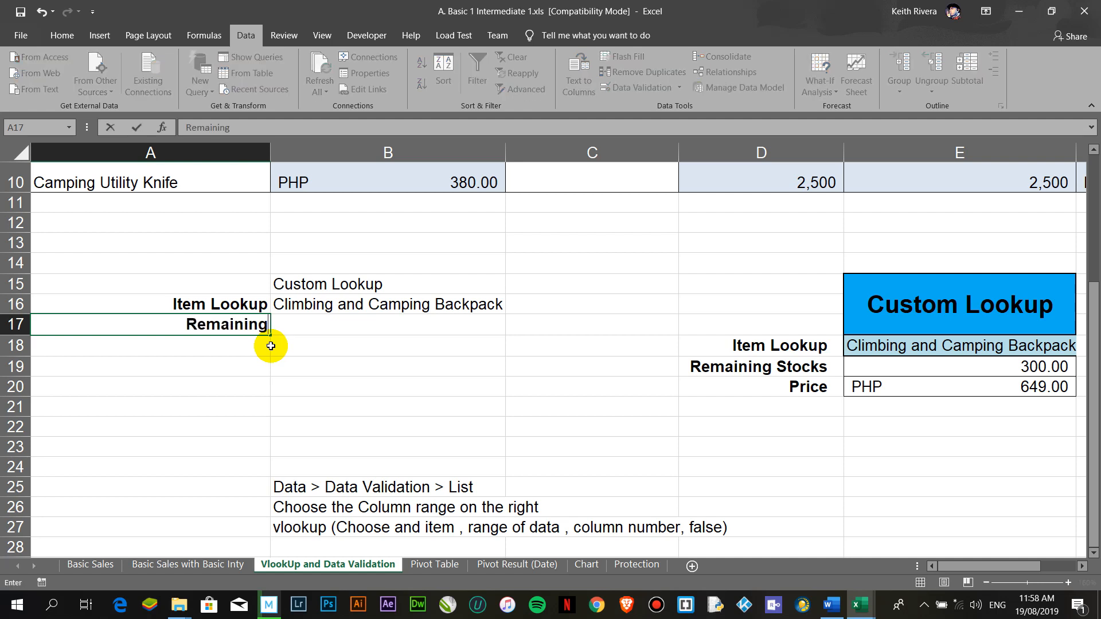
{"action": "type", "text": " Stocks"}
{"action": "key", "text": "Return"}
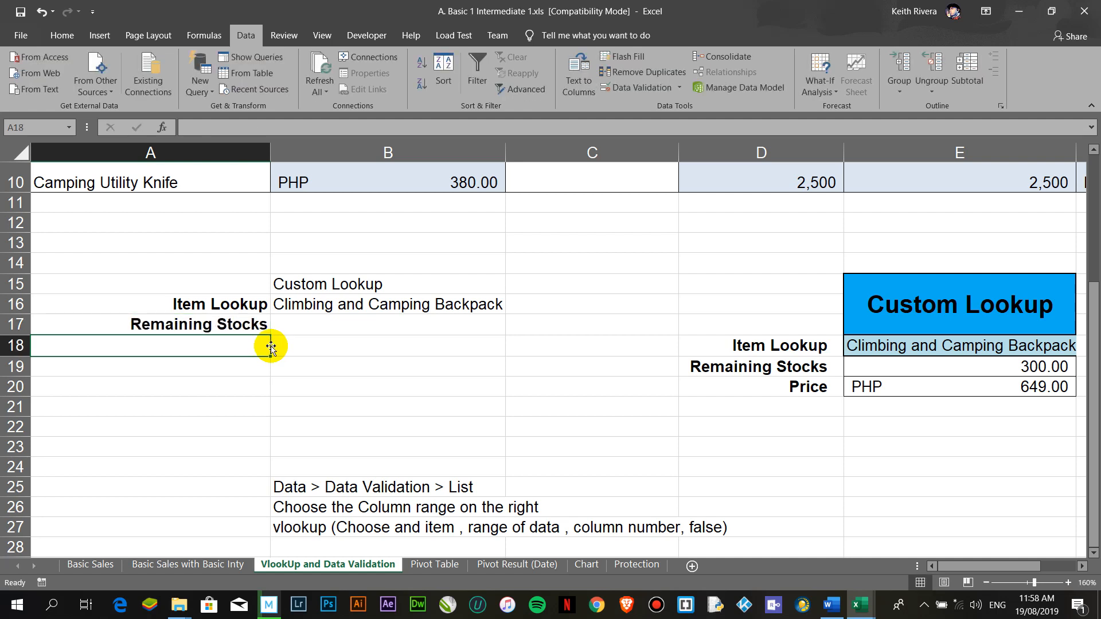
- Begin a VLOOKUP formula in cell B17 with the item cell B16 as its lookup value
{"action": "left_click", "coordinate": [366, 321]}
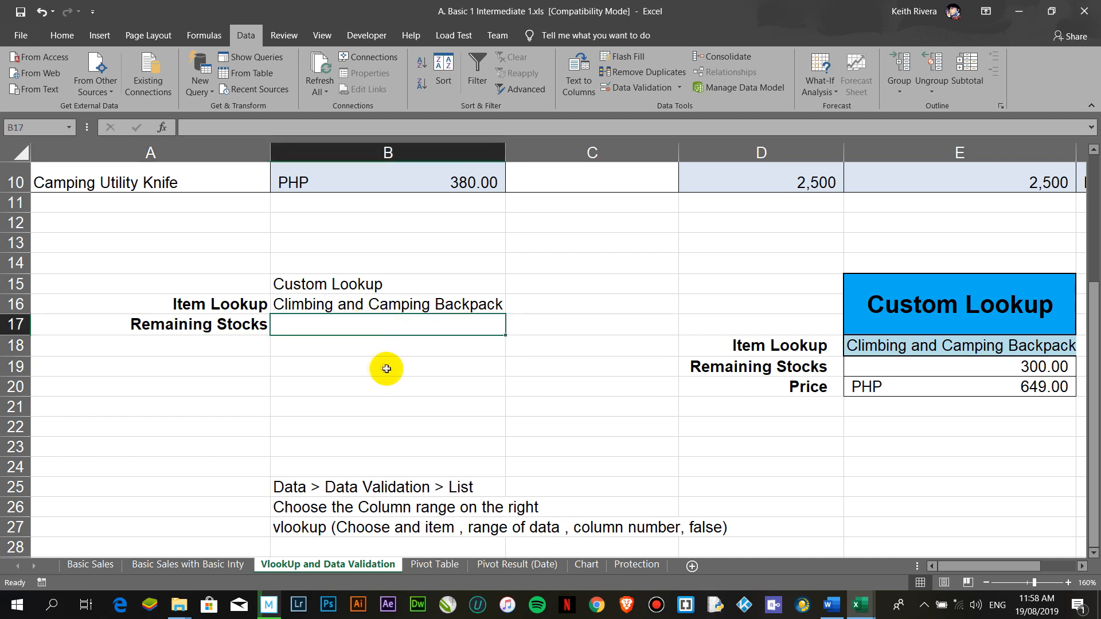
{"action": "left_click", "coordinate": [281, 522]}
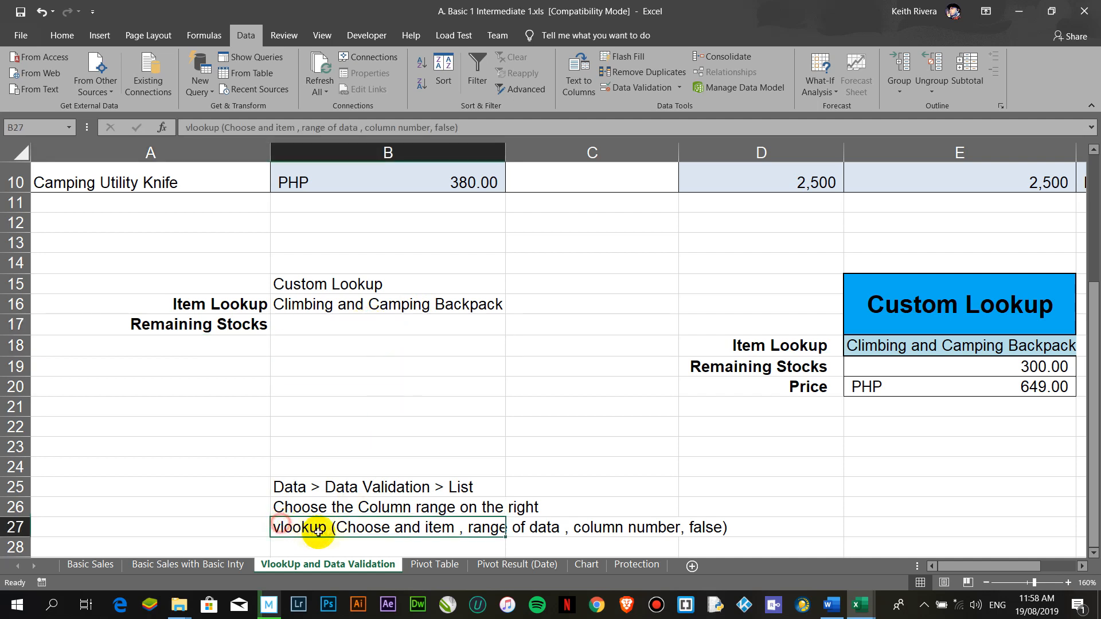
{"action": "left_click", "coordinate": [314, 321]}
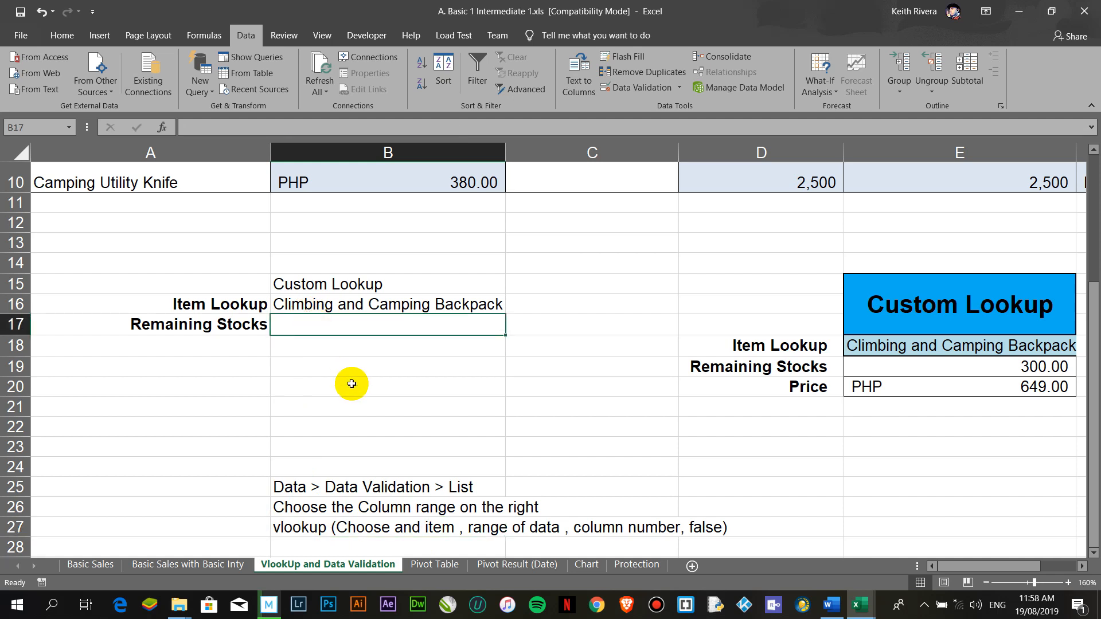
{"action": "type", "text": "="}
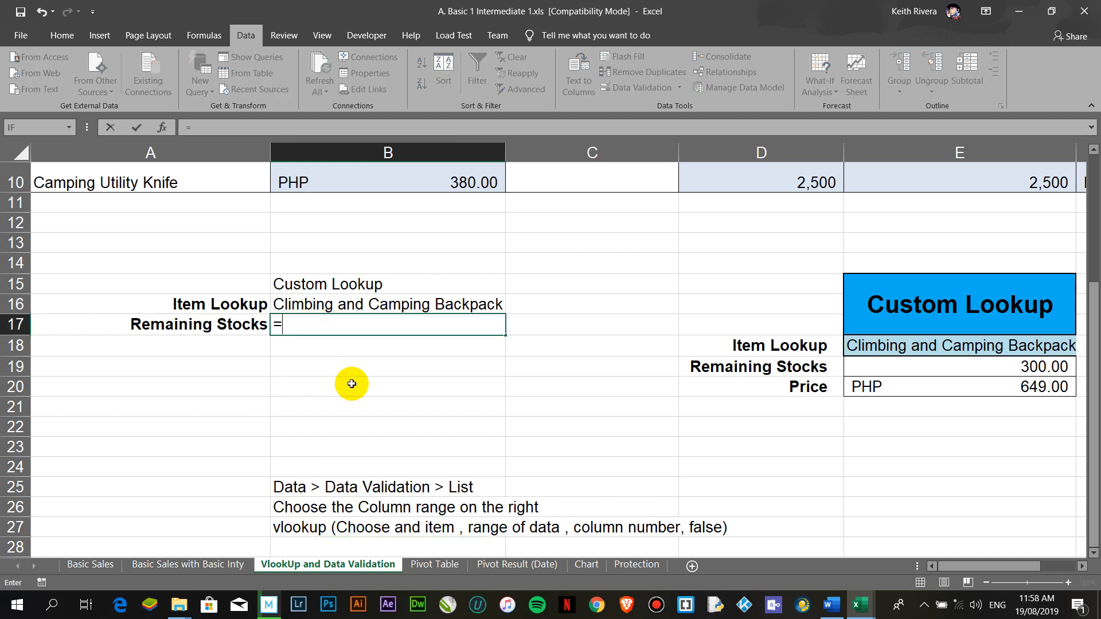
{"action": "type", "text": "vlookkup"}
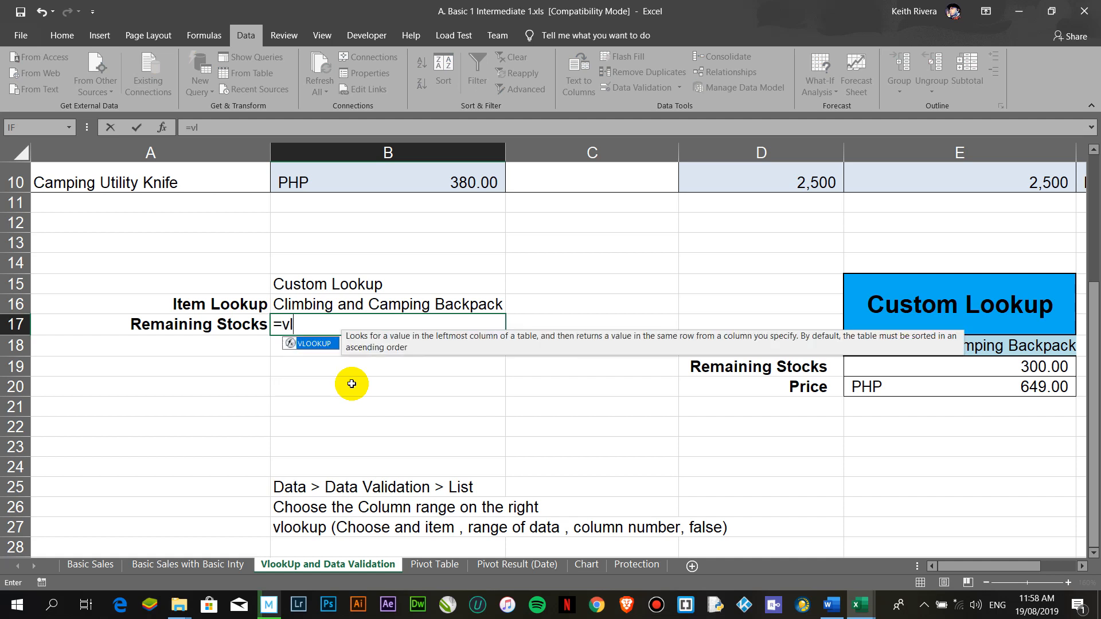
{"action": "key", "text": "BackSpace"}
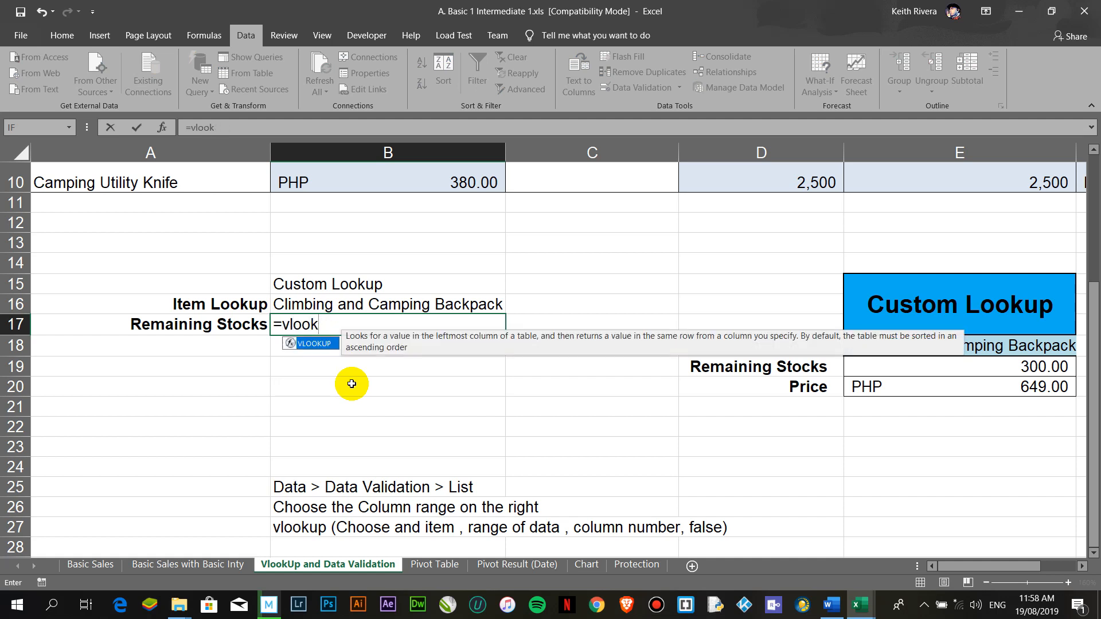
{"action": "double_click", "coordinate": [310, 343]}
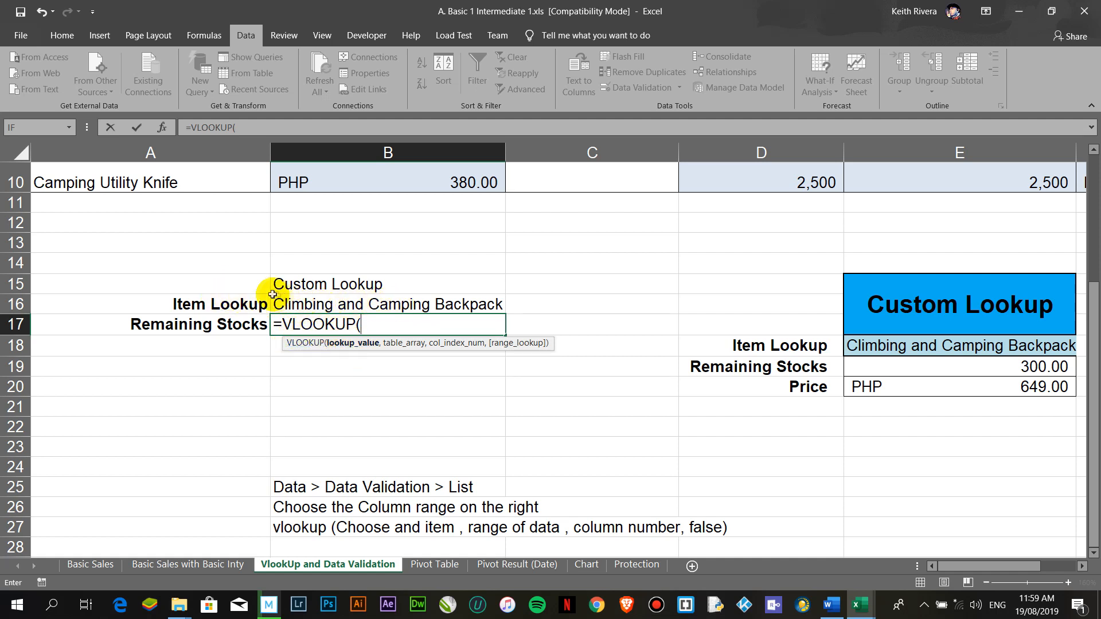
{"action": "left_click", "coordinate": [384, 305]}
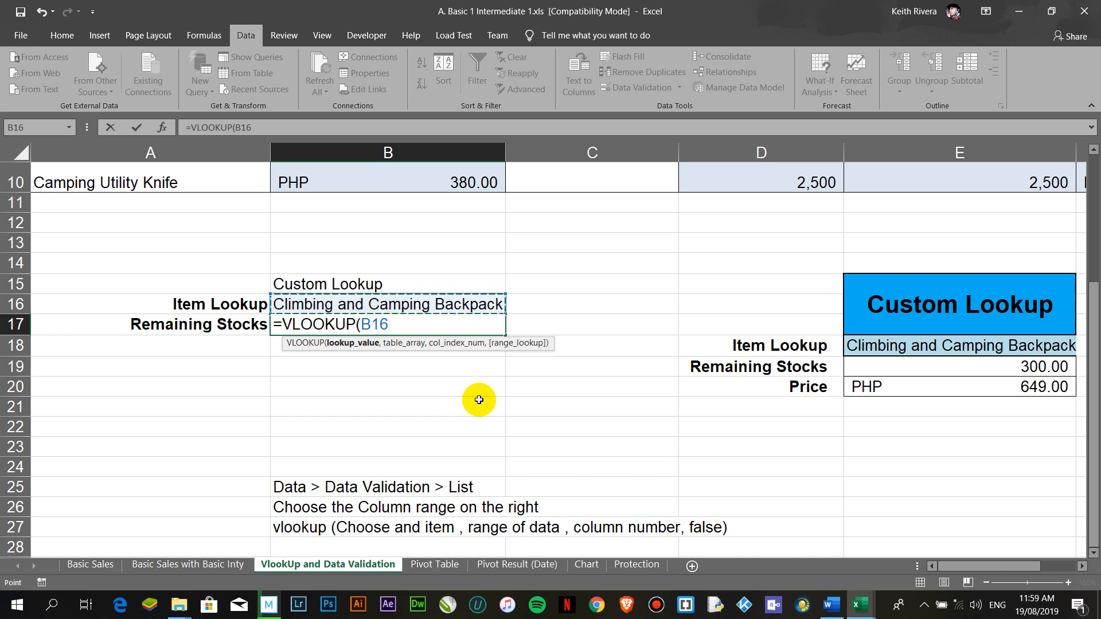
{"action": "type", "text": ","}
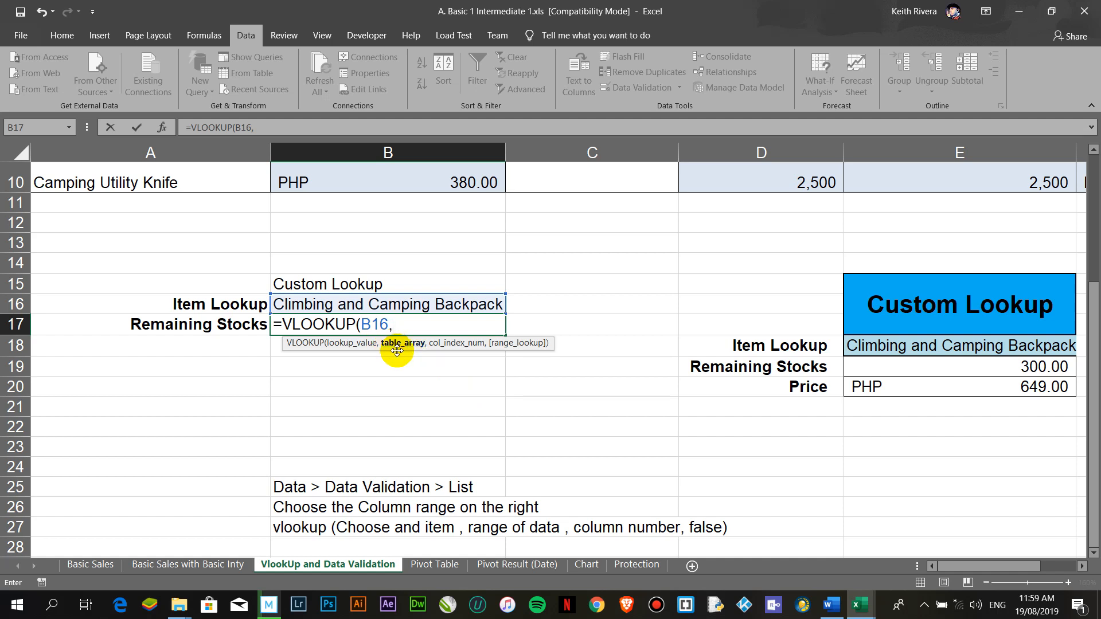
- Add the inventory table range A5:H10 as the table array of the VLOOKUP formula in cell B17
{"action": "scroll", "coordinate": [407, 367], "scroll_direction": "up", "scroll_amount": 3}
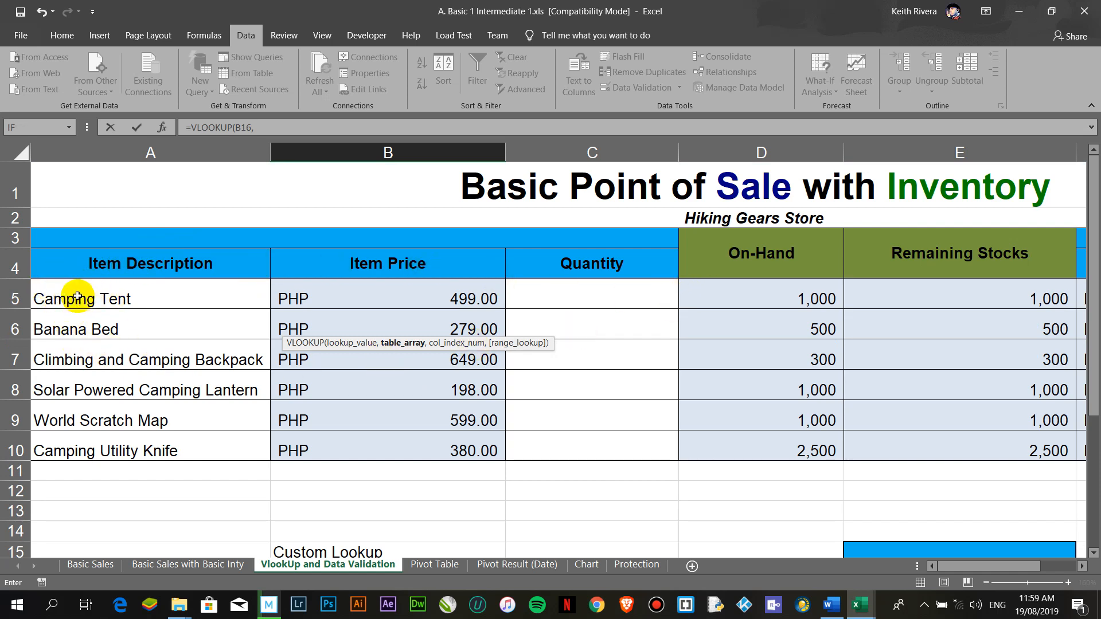
{"action": "left_click_drag", "start_coordinate": [78, 295], "coordinate": [904, 458]}
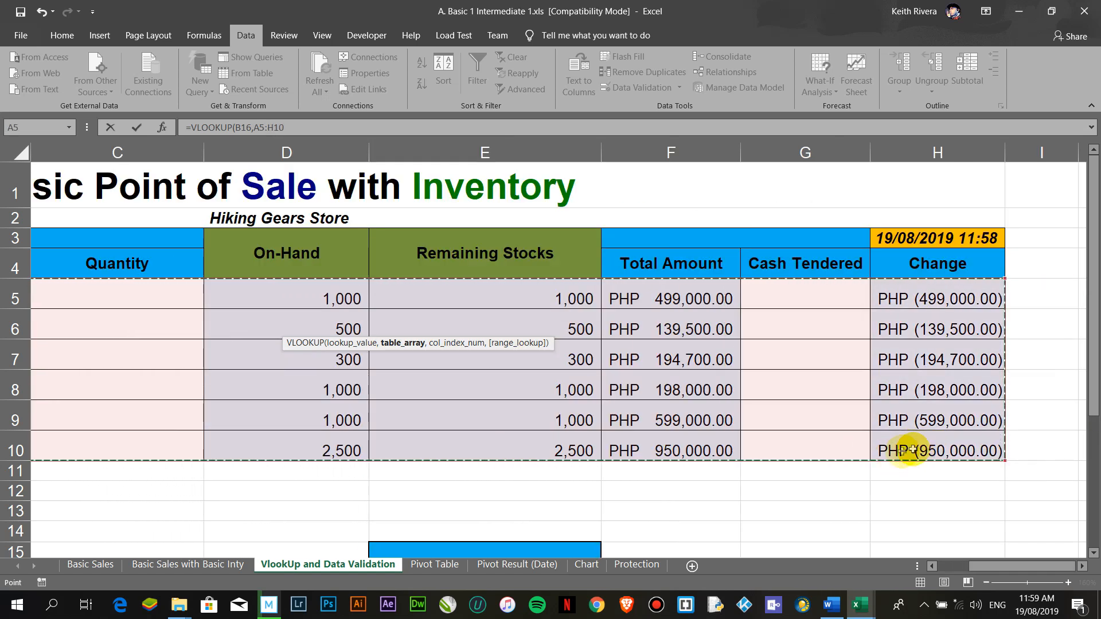
{"action": "left_click_drag", "start_coordinate": [983, 565], "coordinate": [803, 569]}
{"action": "scroll", "coordinate": [502, 417], "scroll_direction": "down", "scroll_amount": 3}
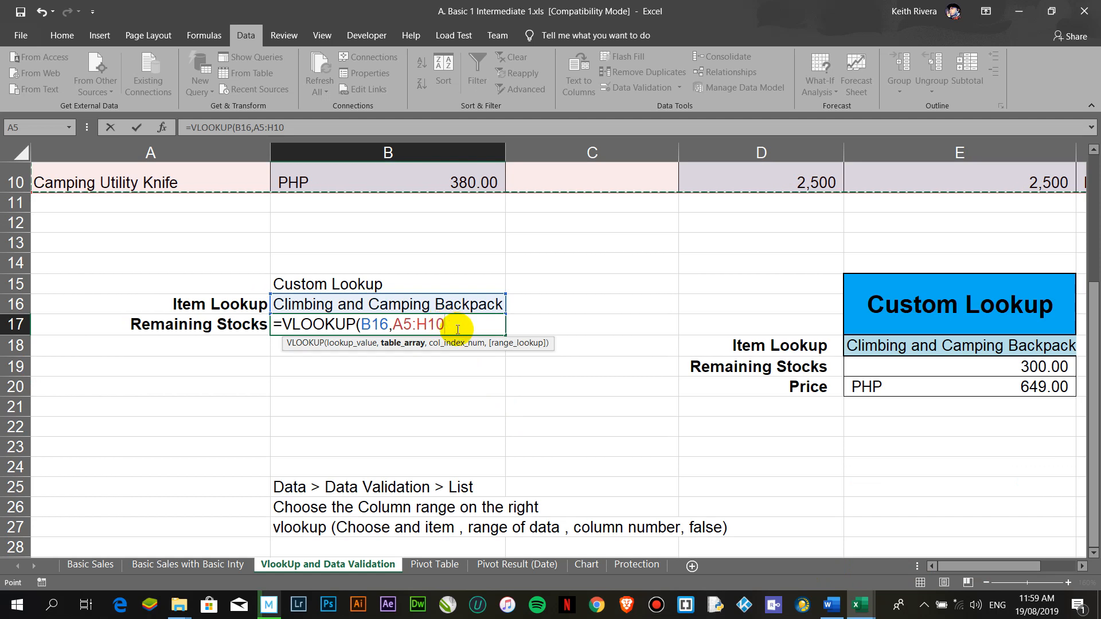
{"action": "type", "text": ","}
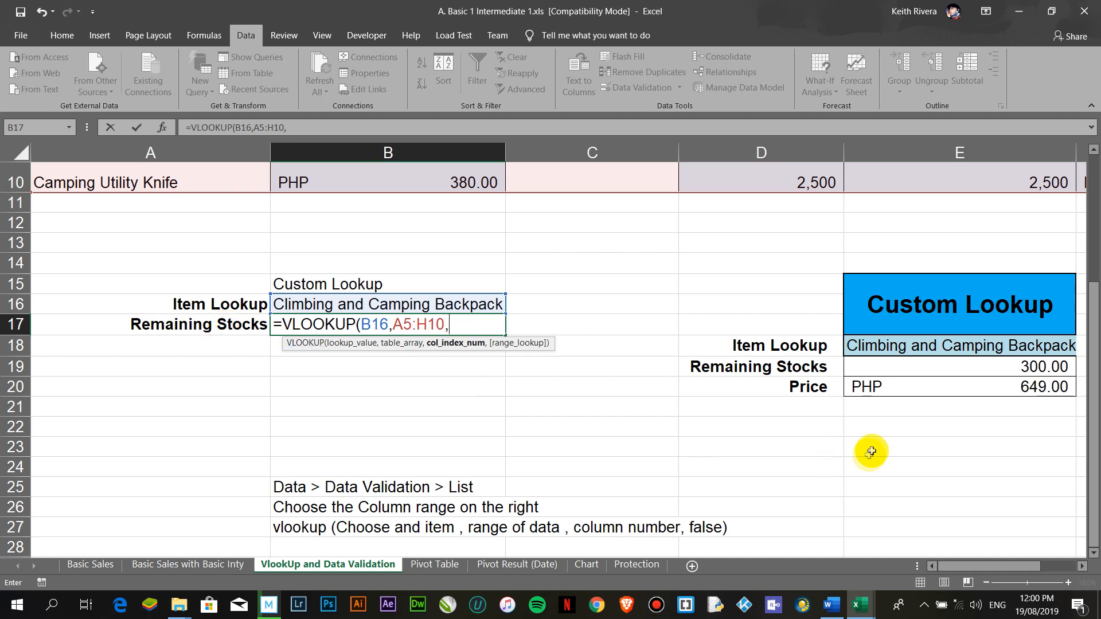
- Complete the VLOOKUP formula in cell B17 with column index 5 for Remaining Stocks and FALSE for an exact match
{"action": "scroll", "coordinate": [847, 432], "scroll_direction": "up", "scroll_amount": 3}
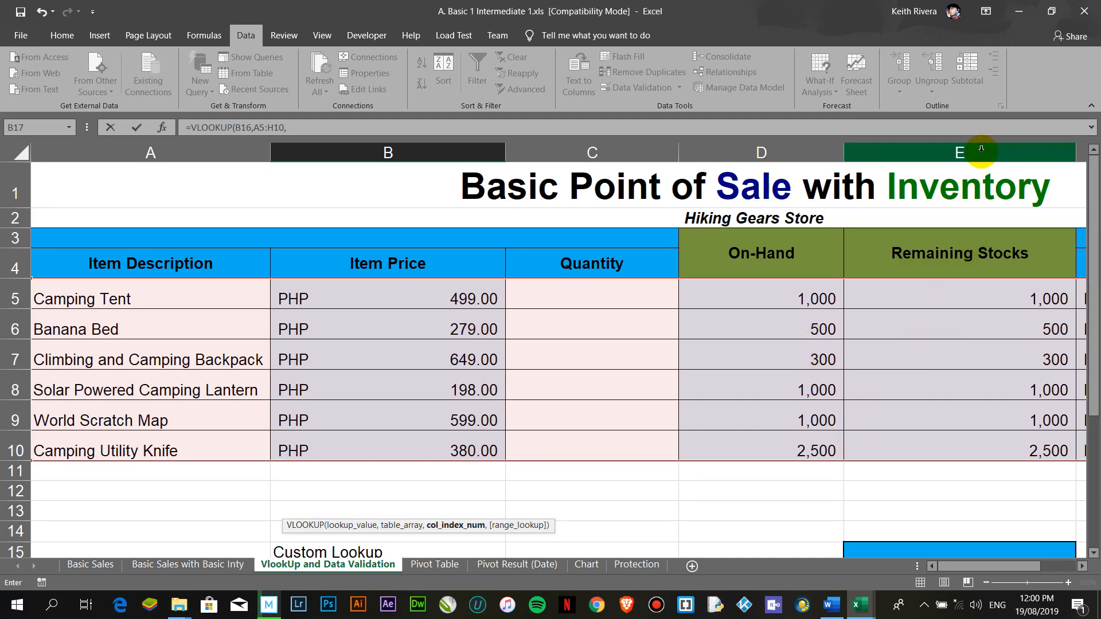
{"action": "scroll", "coordinate": [834, 368], "scroll_direction": "down", "scroll_amount": 2}
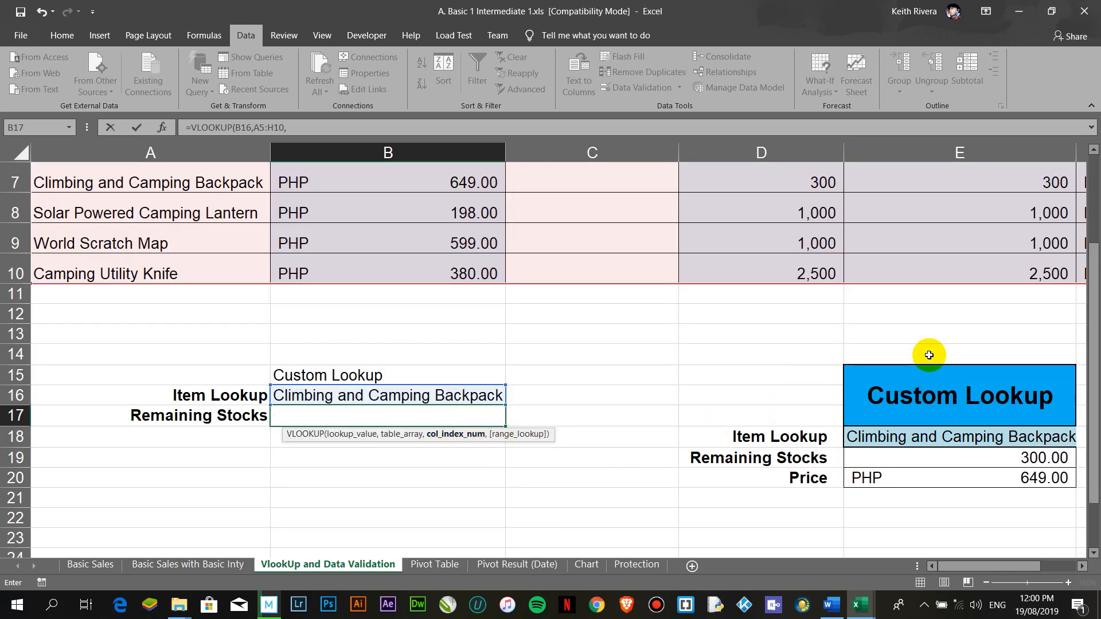
{"action": "scroll", "coordinate": [929, 350], "scroll_direction": "up", "scroll_amount": 2}
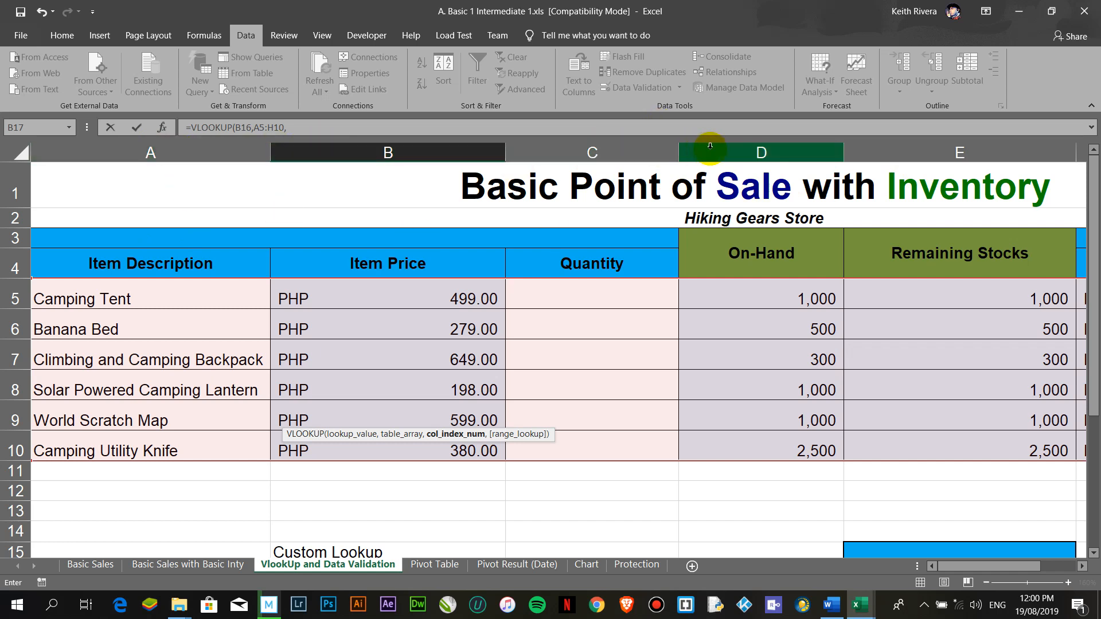
{"action": "scroll", "coordinate": [820, 241], "scroll_direction": "down", "scroll_amount": 3}
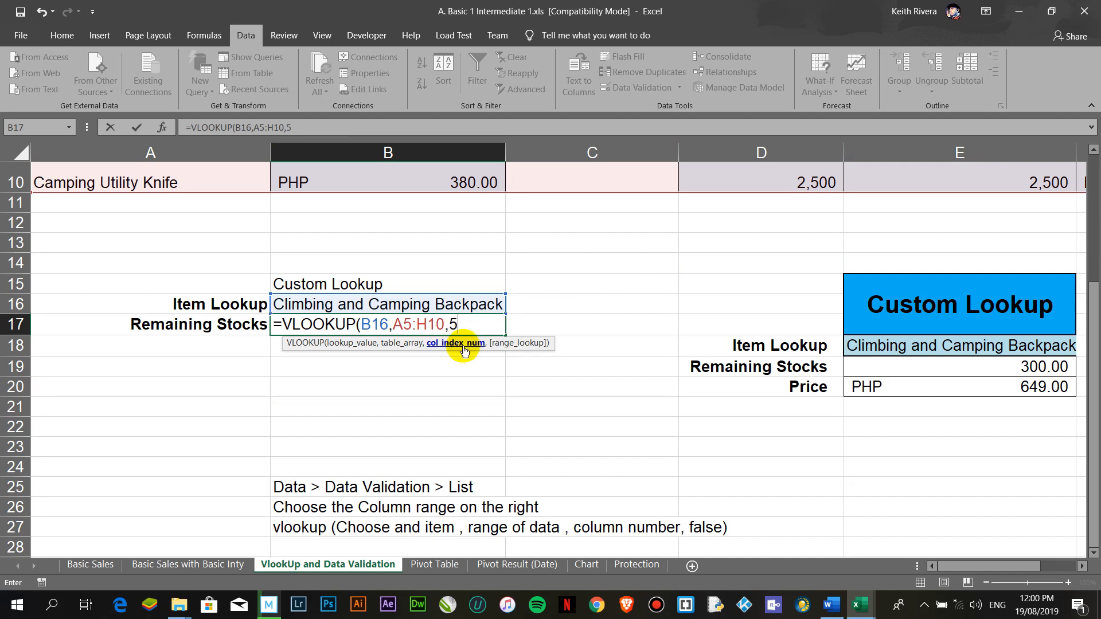
{"action": "type", "text": ","}
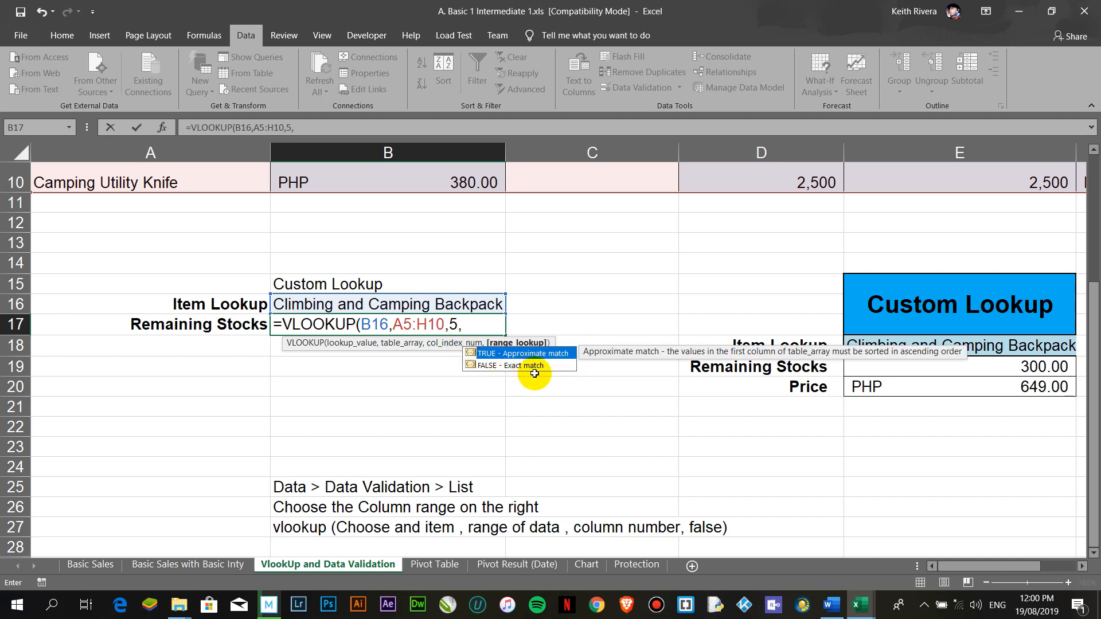
{"action": "type", "text": "false)"}
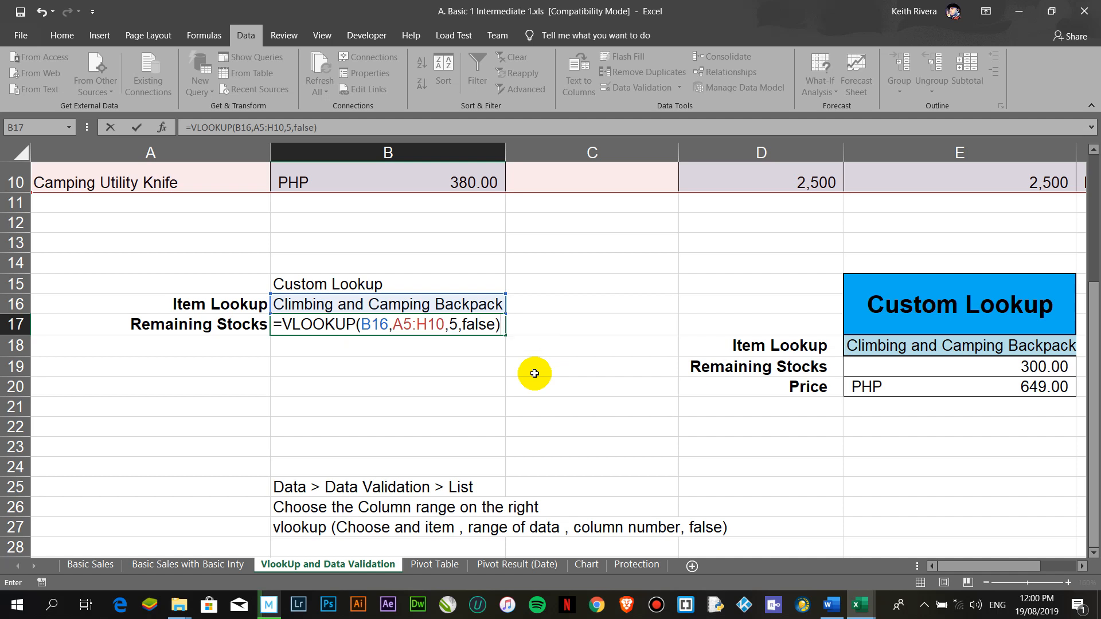
{"action": "key", "text": "Return"}
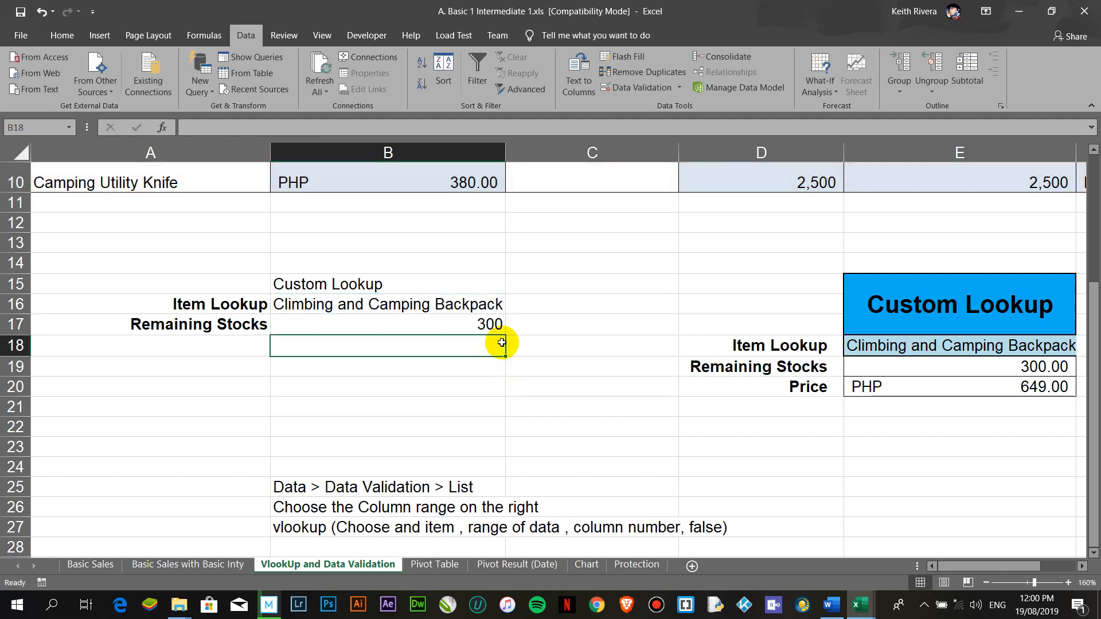
- Test the stock lookup by choosing Banana Bed and then Camping Utility Knife from the item list in cell B16
{"action": "left_click", "coordinate": [476, 306]}
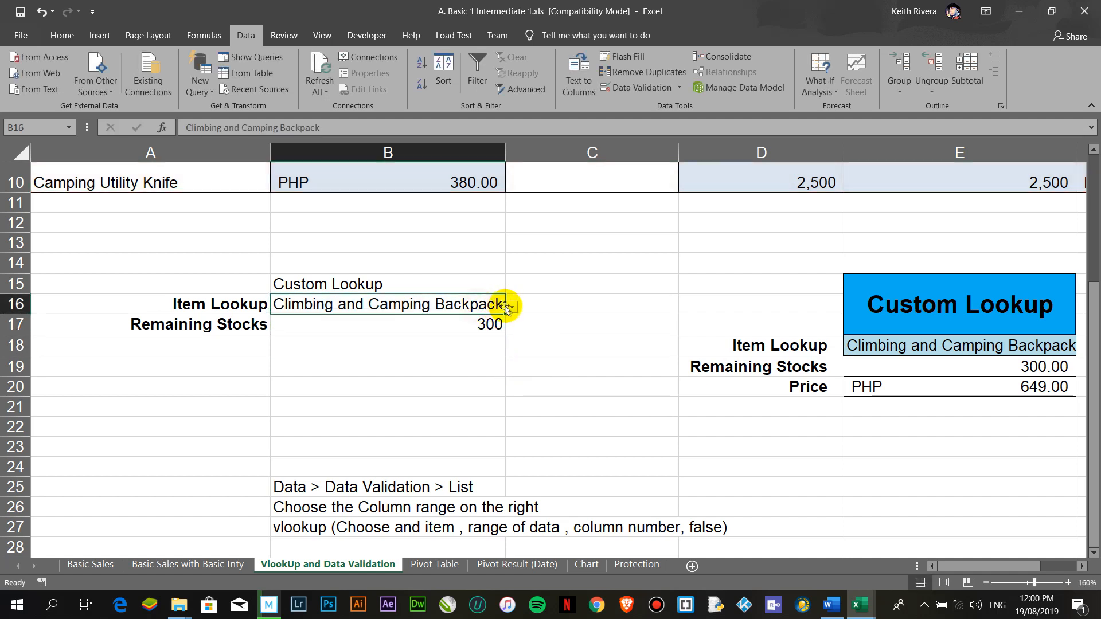
{"action": "left_click", "coordinate": [514, 307]}
{"action": "left_click", "coordinate": [514, 307]}
{"action": "left_click", "coordinate": [513, 307]}
{"action": "left_click", "coordinate": [488, 339]}
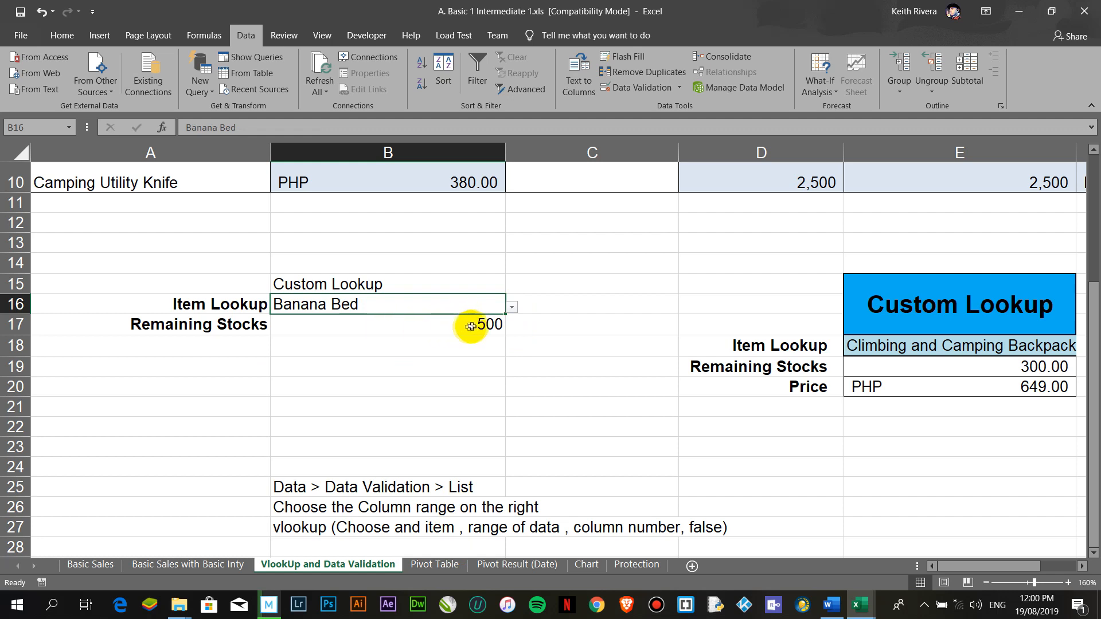
{"action": "left_click", "coordinate": [512, 310]}
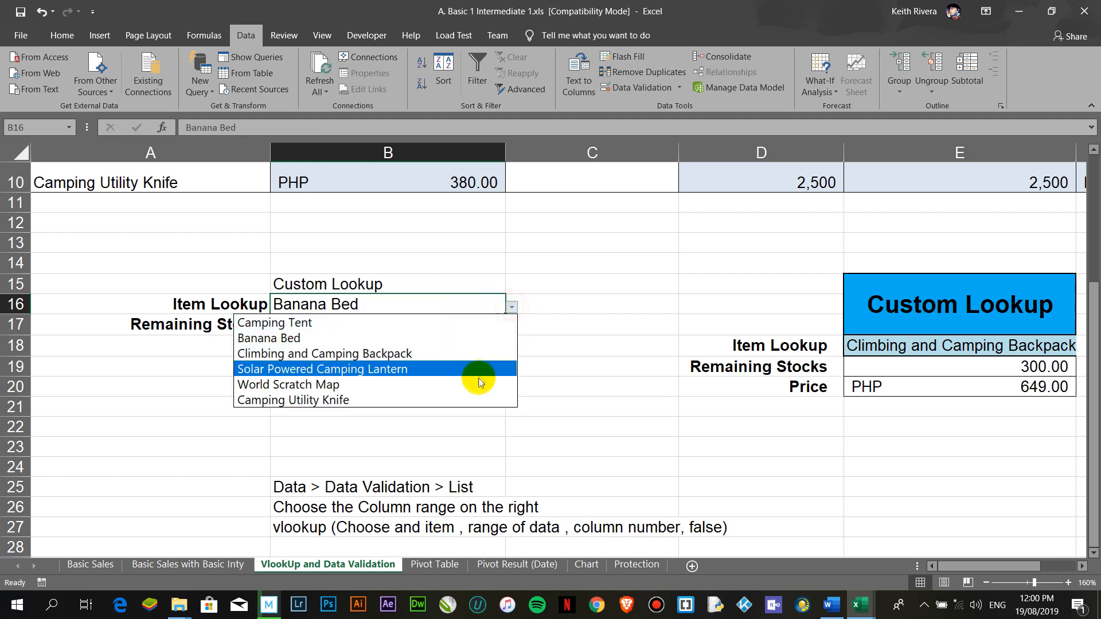
{"action": "left_click", "coordinate": [472, 401]}
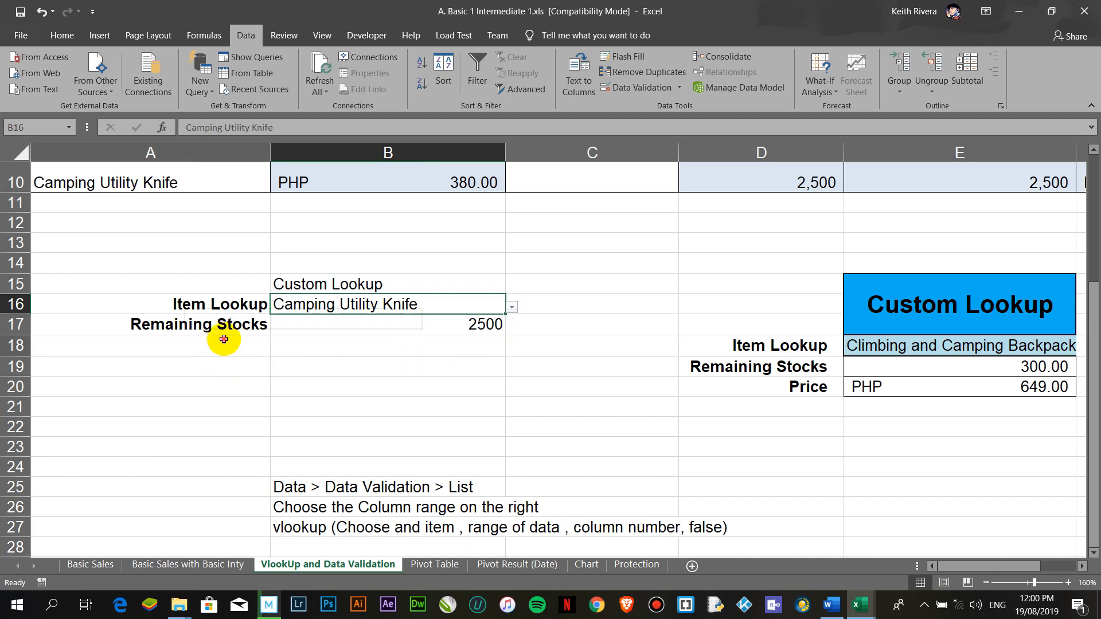
- Enter the label "Price" in cell A18 below Remaining Stocks and make it bold
{"action": "left_click", "coordinate": [264, 346]}
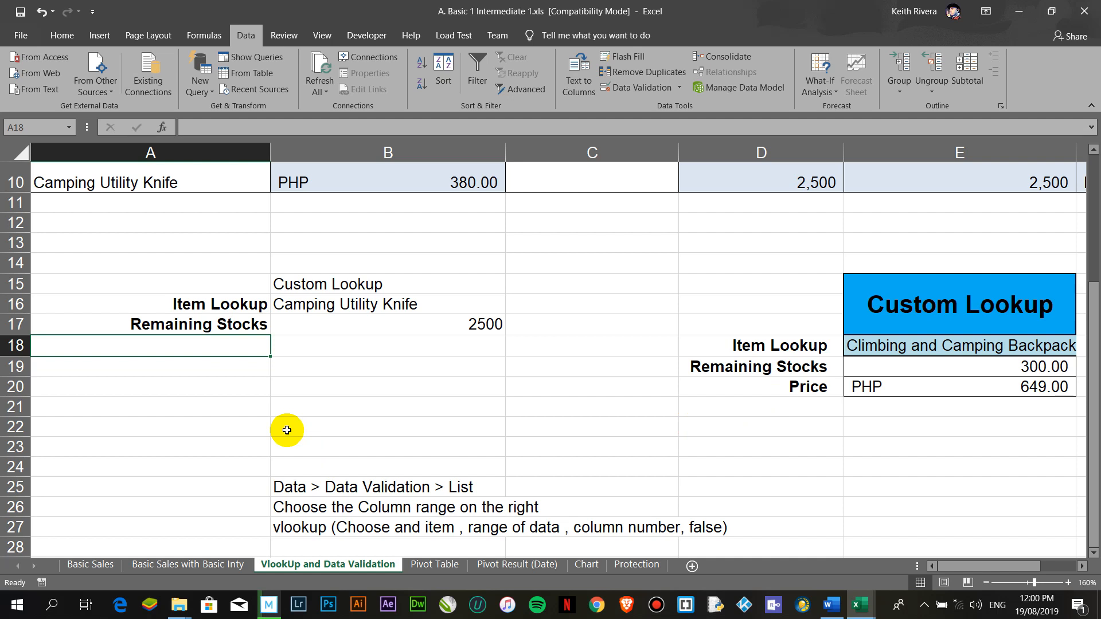
{"action": "type", "text": "PRic"}
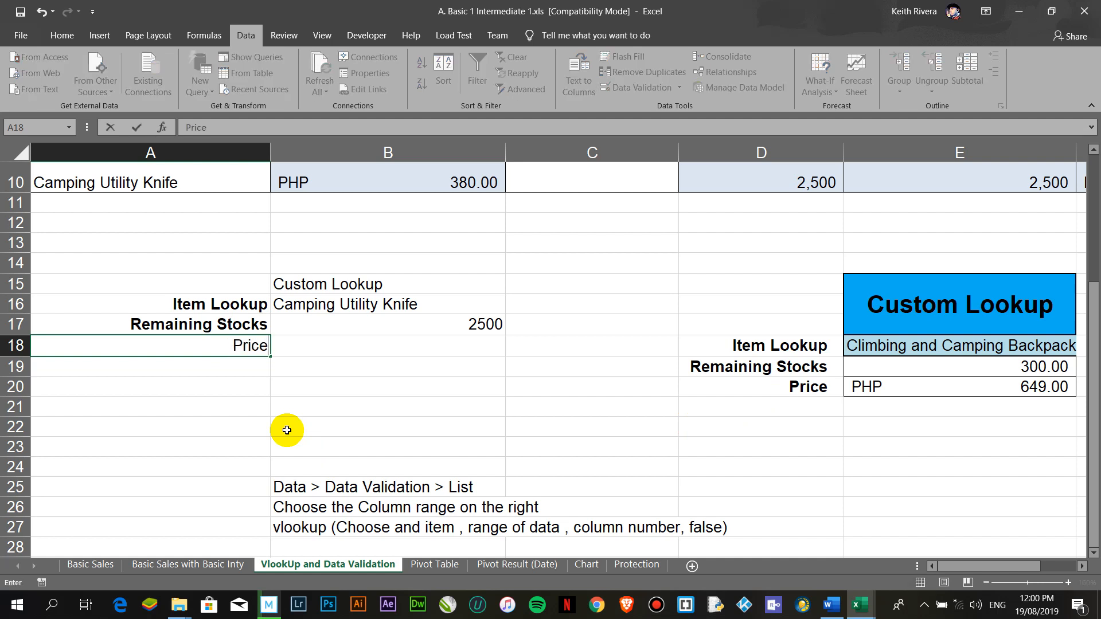
{"action": "type", "text": "e"}
{"action": "key", "text": "Return"}
{"action": "left_click", "coordinate": [225, 344]}
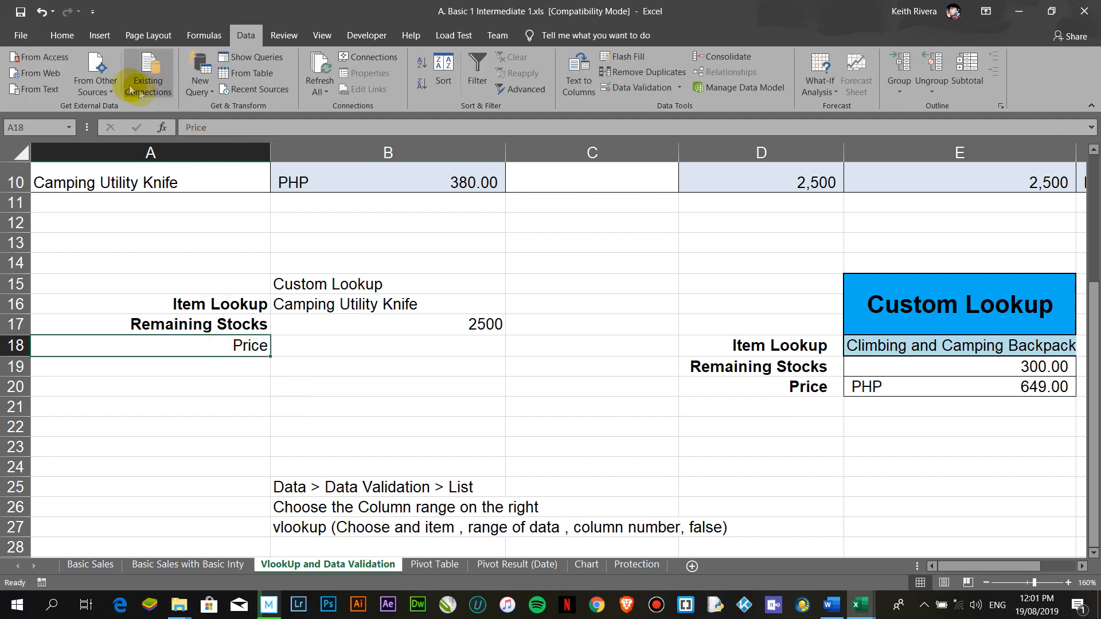
{"action": "left_click", "coordinate": [62, 35]}
{"action": "left_click", "coordinate": [131, 85]}
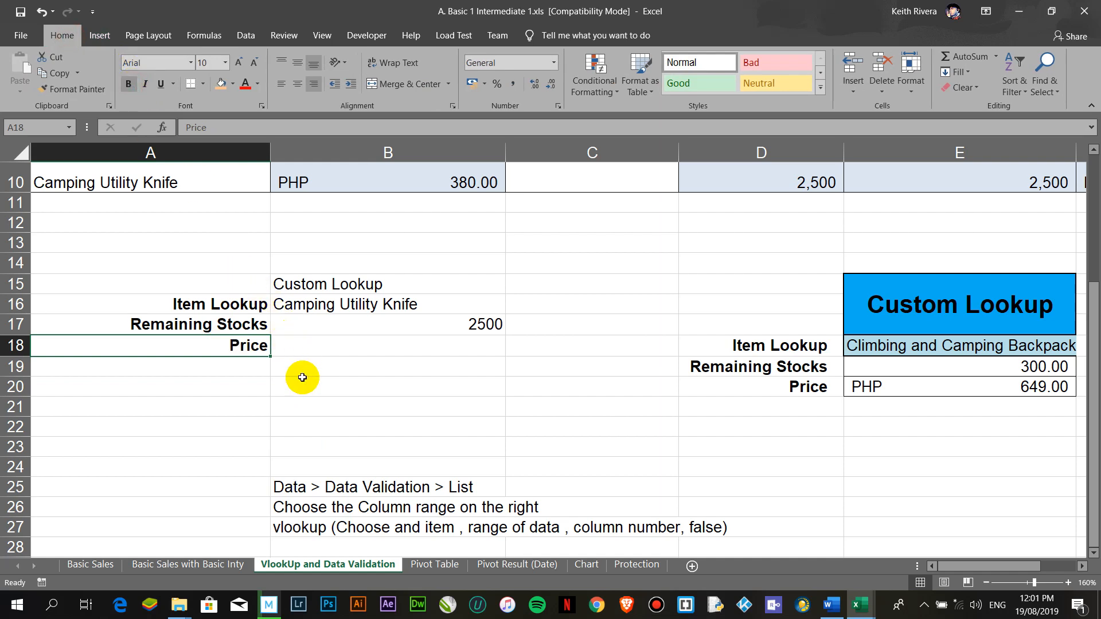
- Begin a VLOOKUP formula in cell B18 with the item cell B16 as its lookup value
{"action": "left_click", "coordinate": [302, 379]}
{"action": "left_click", "coordinate": [446, 344]}
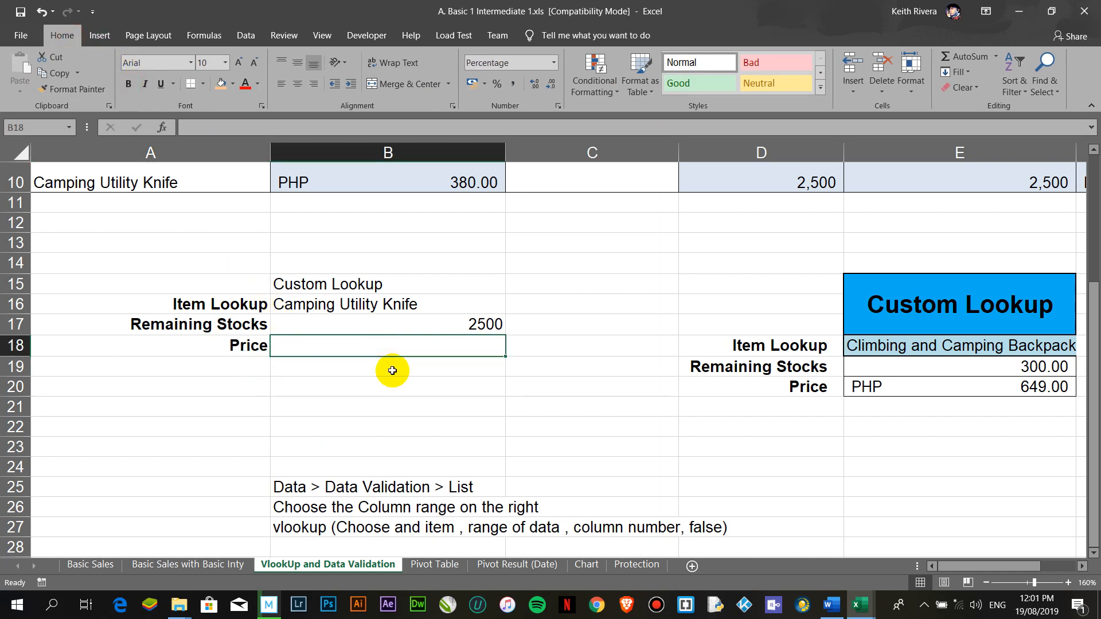
{"action": "type", "text": "=vlookup("}
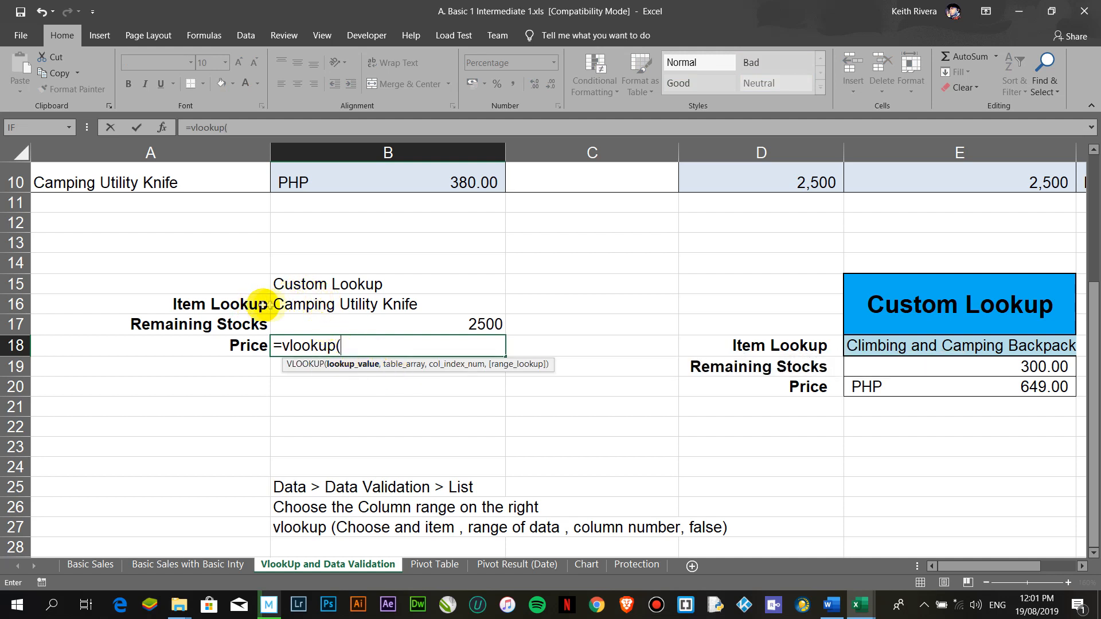
{"action": "left_click", "coordinate": [322, 304]}
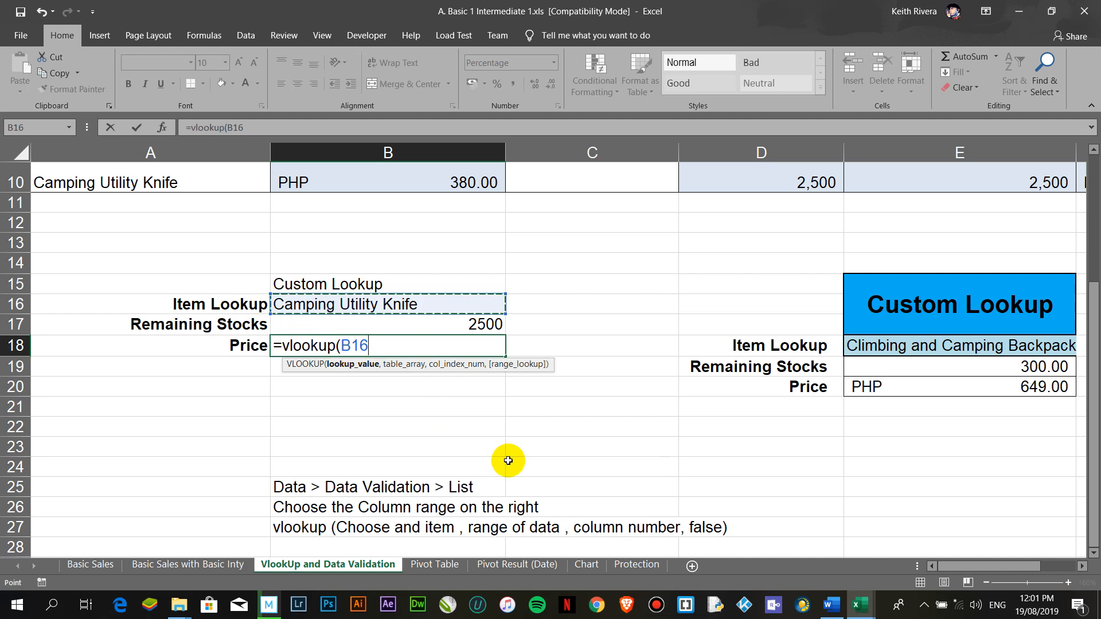
{"action": "type", "text": ","}
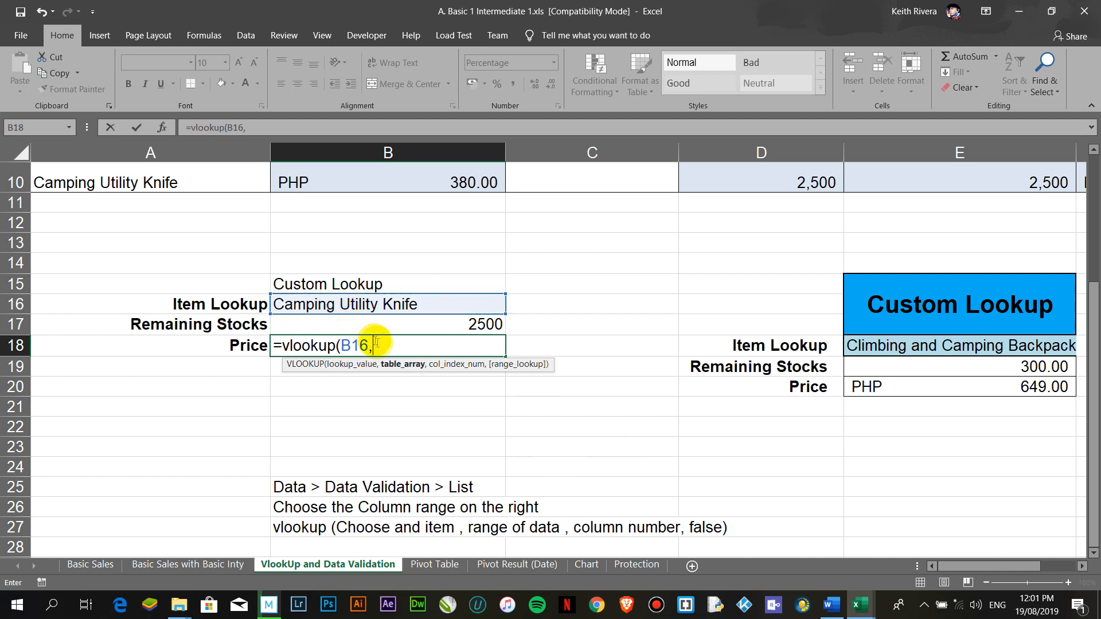
- Add the inventory table range A5:H10 as the table array of the VLOOKUP formula in cell B18
{"action": "scroll", "coordinate": [400, 370], "scroll_direction": "up", "scroll_amount": 3}
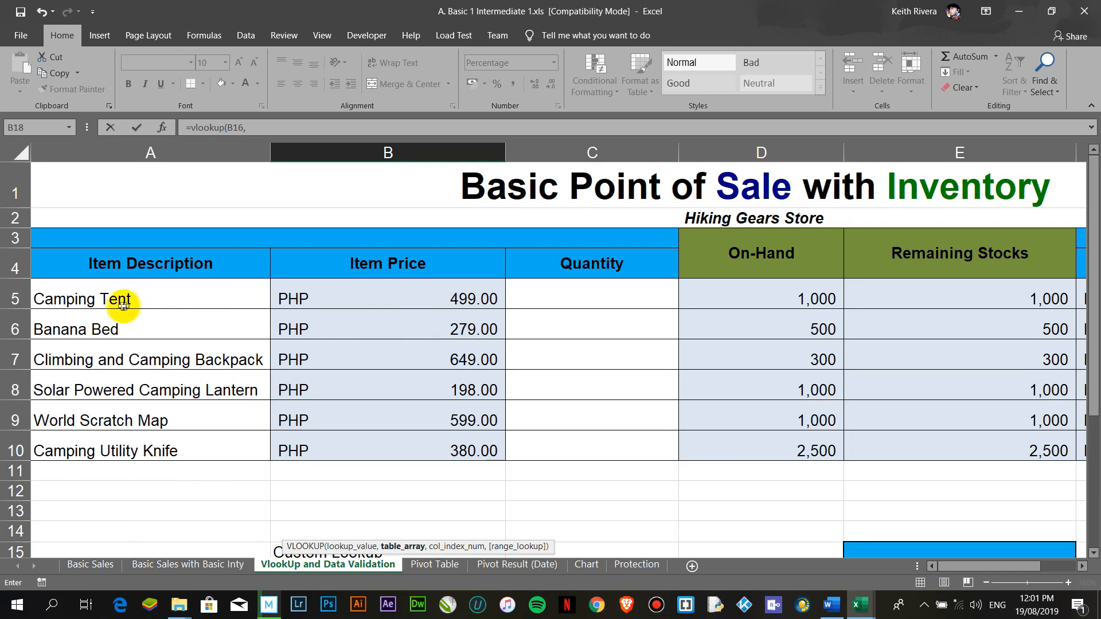
{"action": "left_click", "coordinate": [86, 296]}
{"action": "left_click_drag", "start_coordinate": [86, 296], "coordinate": [943, 456]}
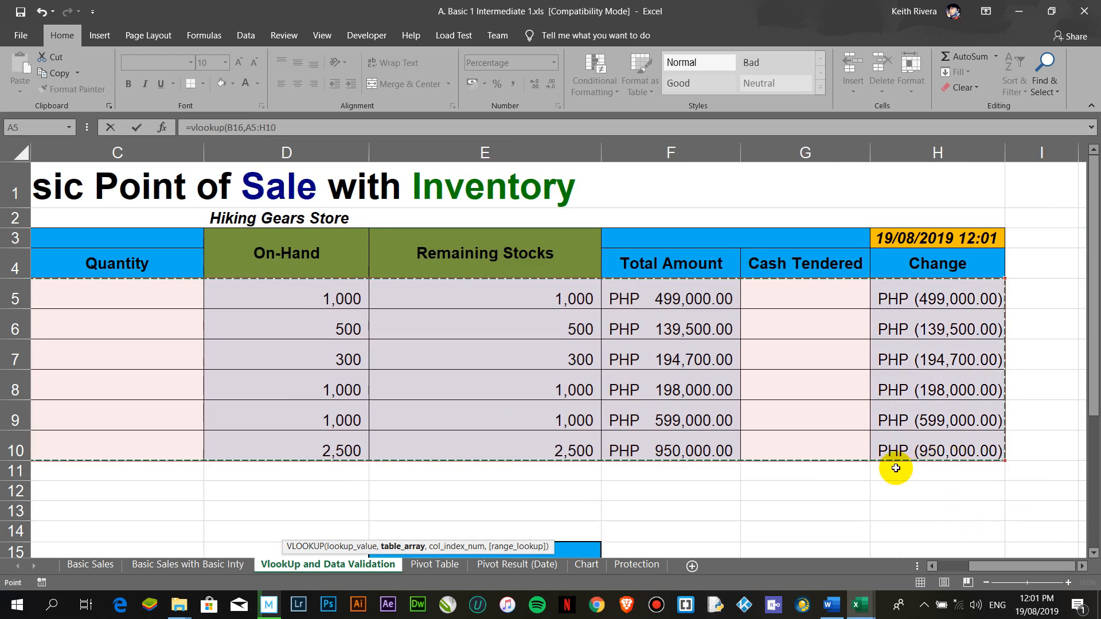
{"action": "scroll", "coordinate": [695, 418], "scroll_direction": "down", "scroll_amount": 3}
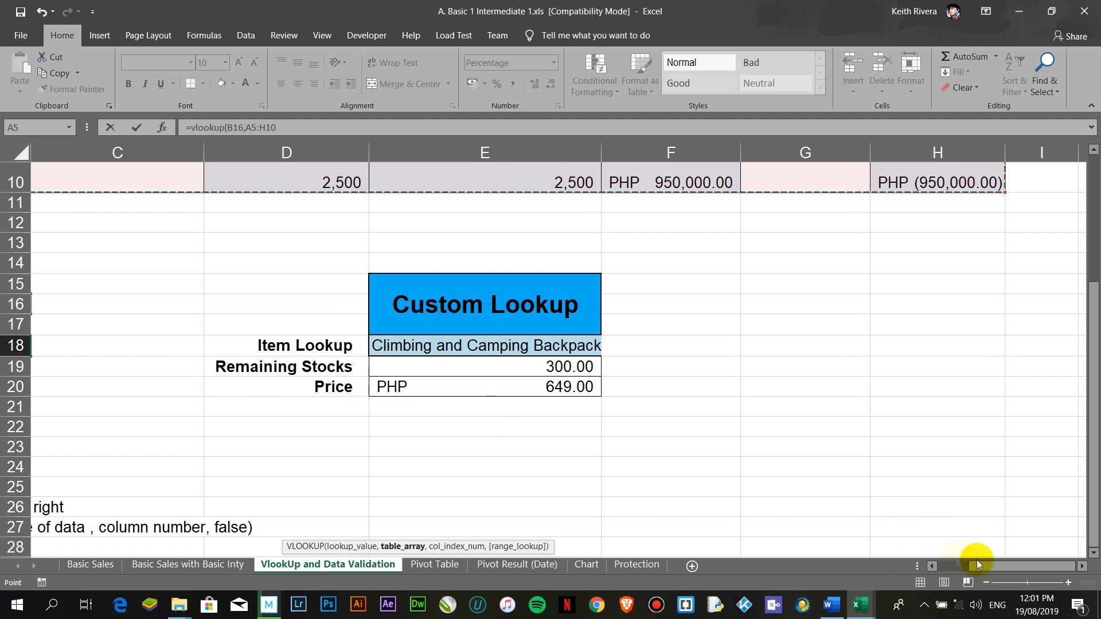
{"action": "left_click_drag", "start_coordinate": [1000, 568], "coordinate": [931, 569]}
{"action": "type", "text": ","}
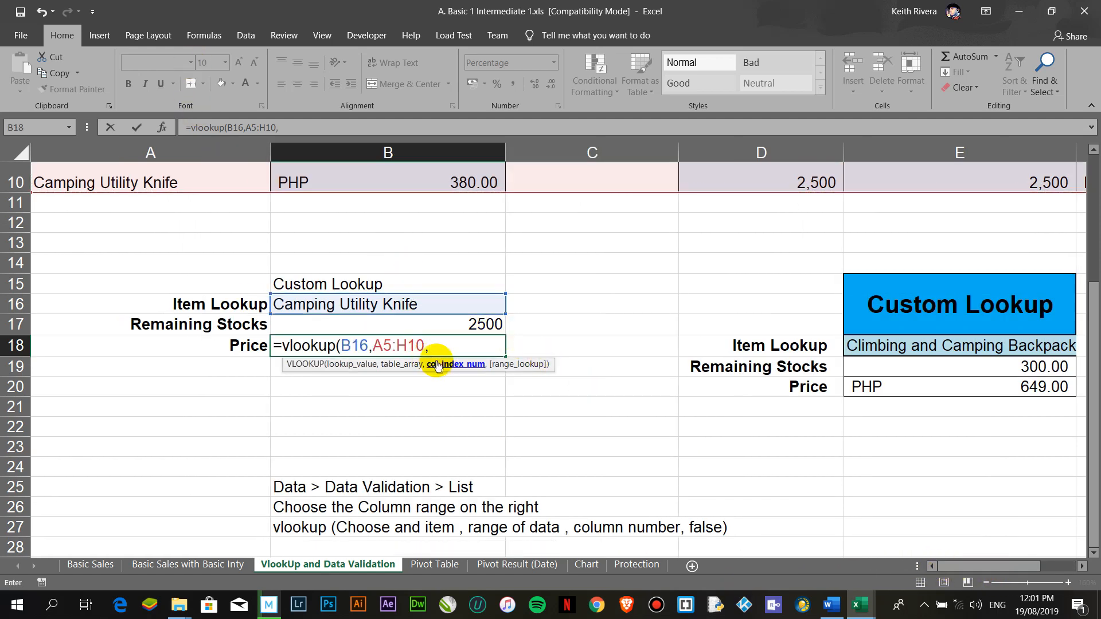
- Complete the VLOOKUP formula in cell B18 with column index 2 for Item Price and FALSE for an exact match
{"action": "scroll", "coordinate": [659, 363], "scroll_direction": "up", "scroll_amount": 3}
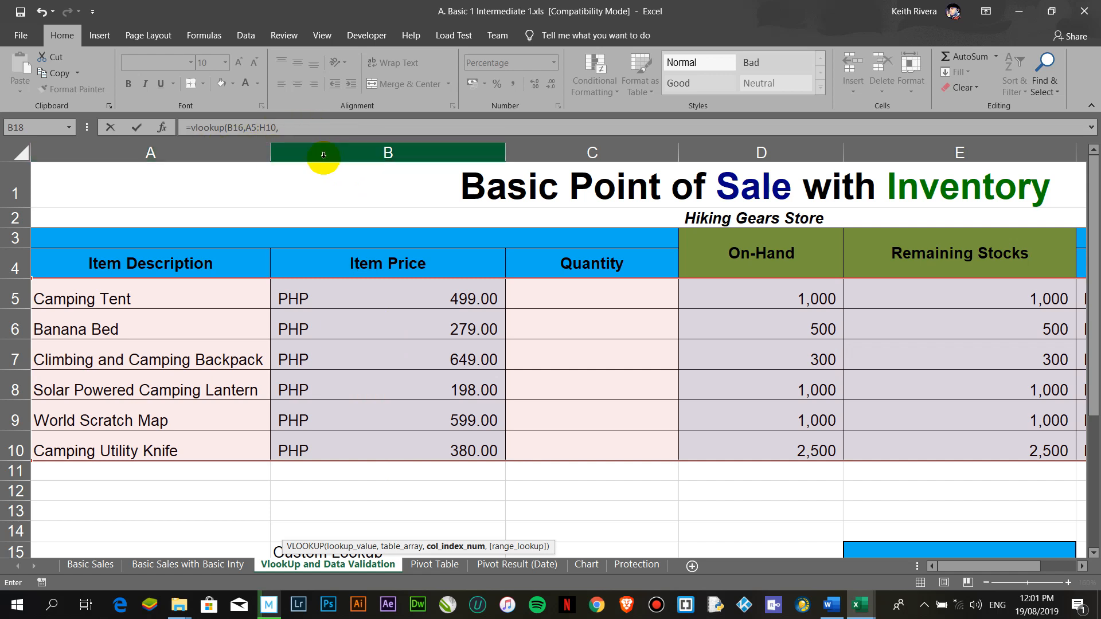
{"action": "scroll", "coordinate": [361, 320], "scroll_direction": "down", "scroll_amount": 3}
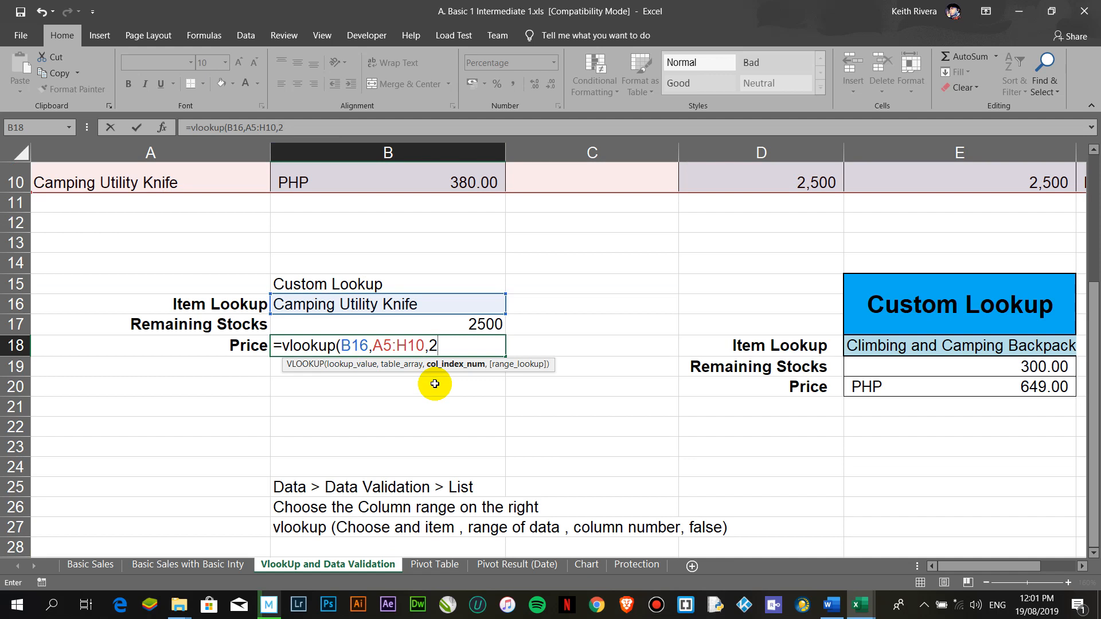
{"action": "type", "text": ","}
{"action": "type", "text": "false)"}
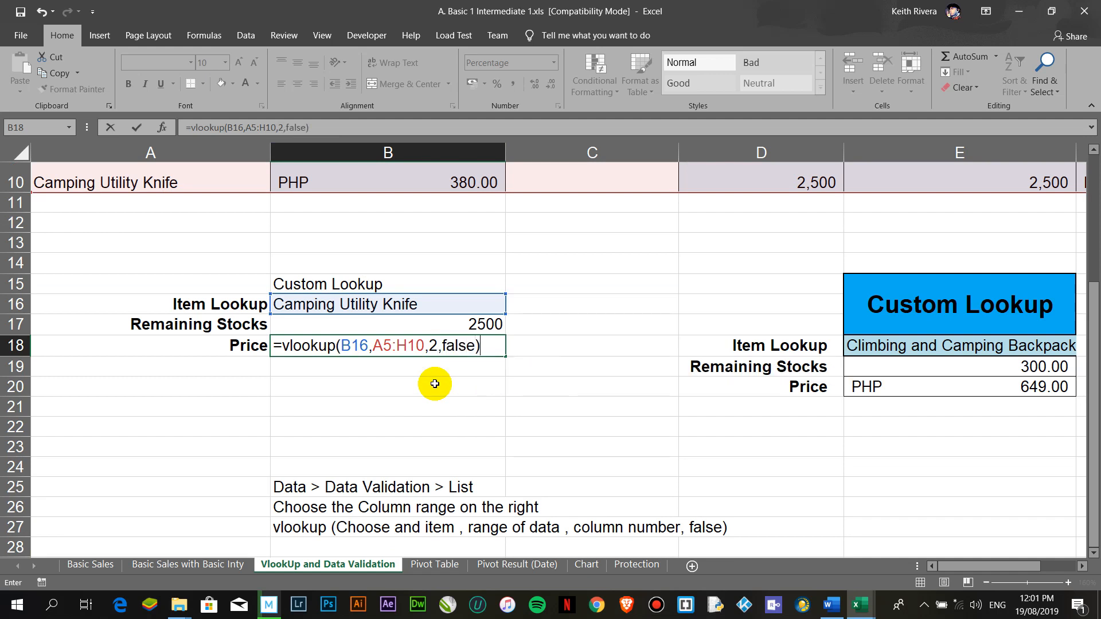
{"action": "key", "text": "Return"}
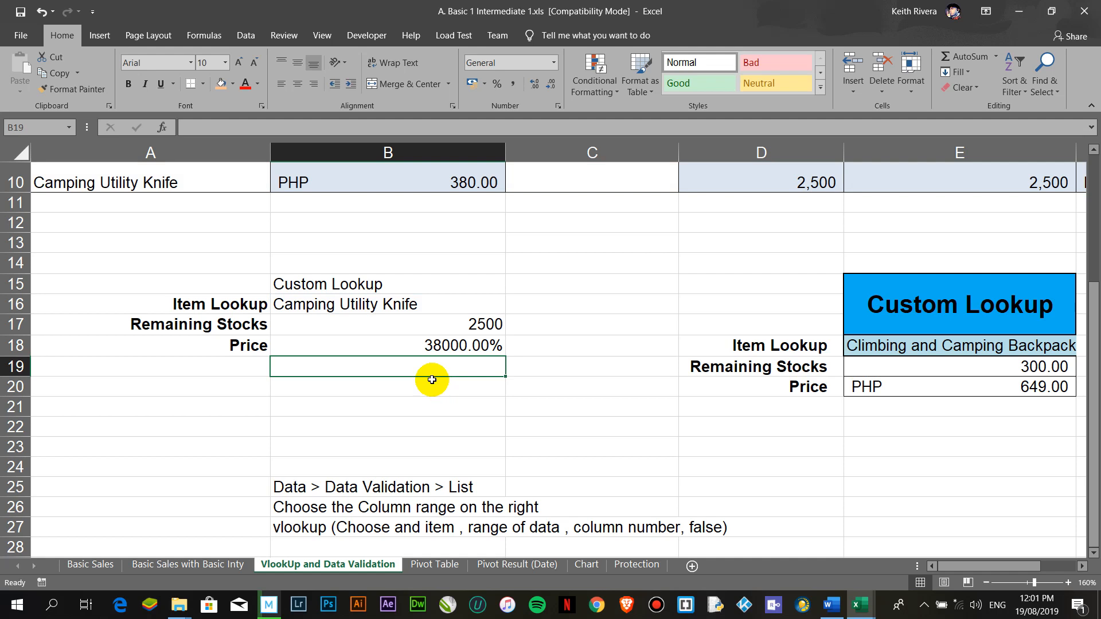
- Change the number format of the price in cell B18 to General, and finally to Currency
{"action": "left_click", "coordinate": [449, 348]}
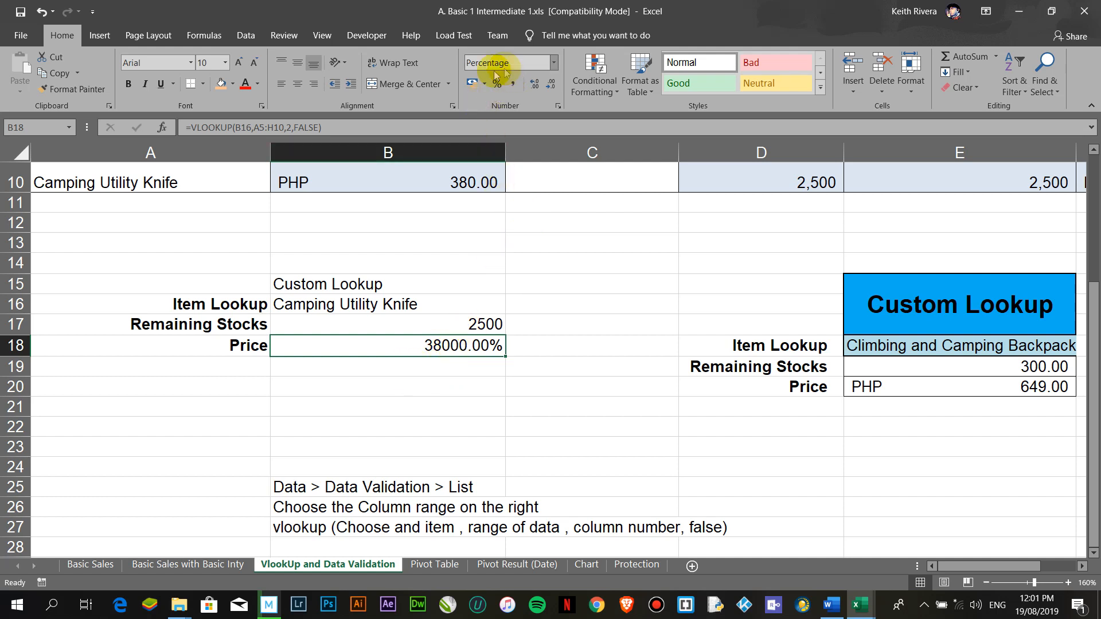
{"action": "left_click", "coordinate": [554, 63]}
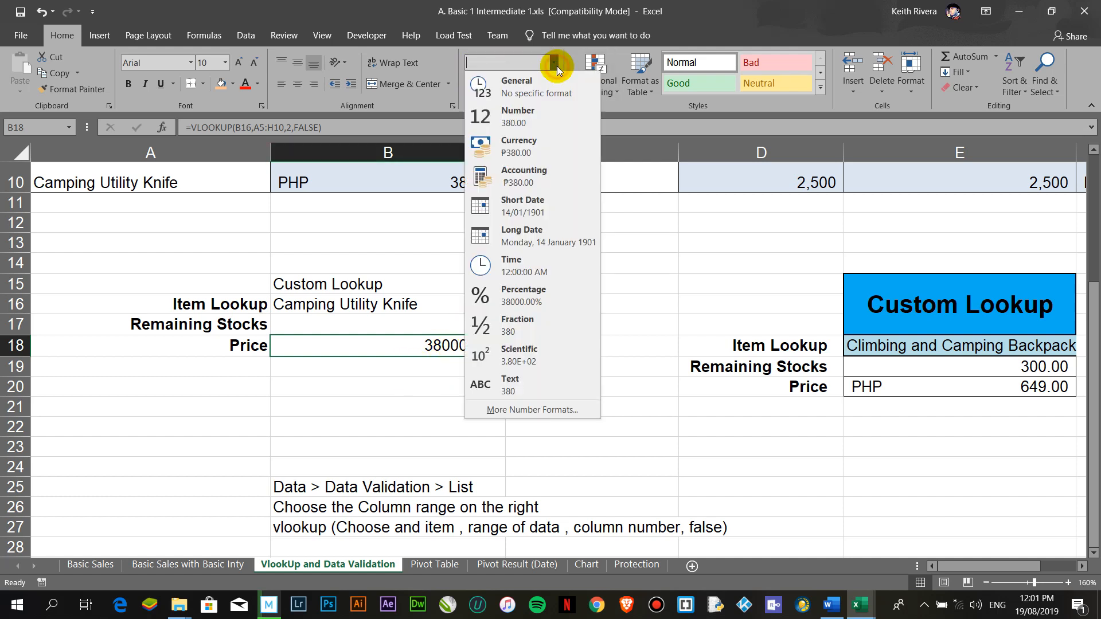
{"action": "left_click", "coordinate": [559, 94]}
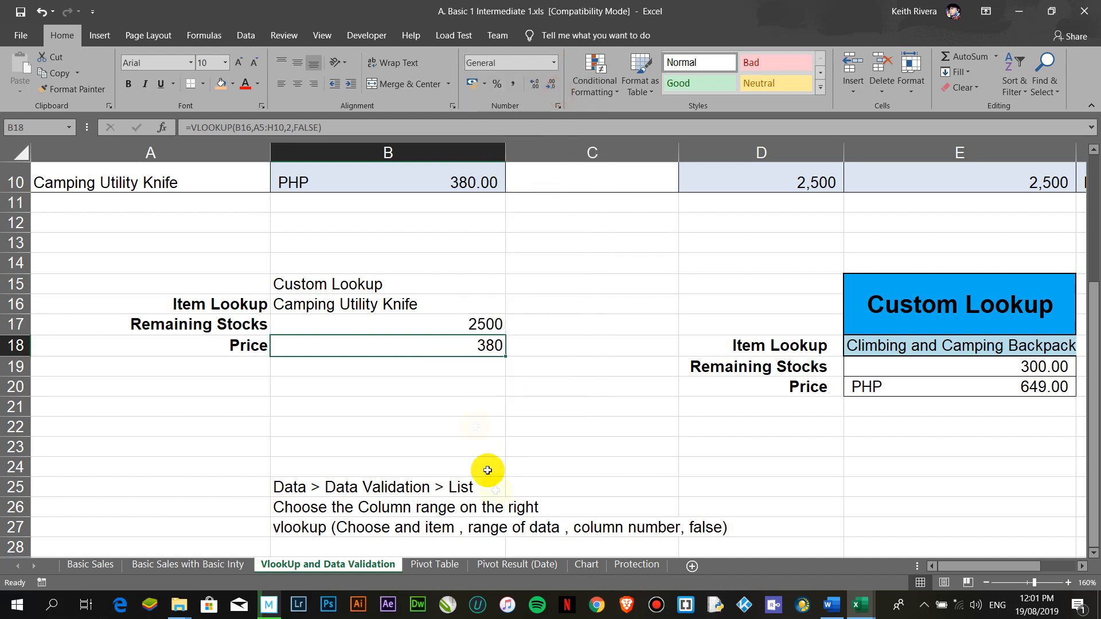
{"action": "left_click", "coordinate": [556, 65]}
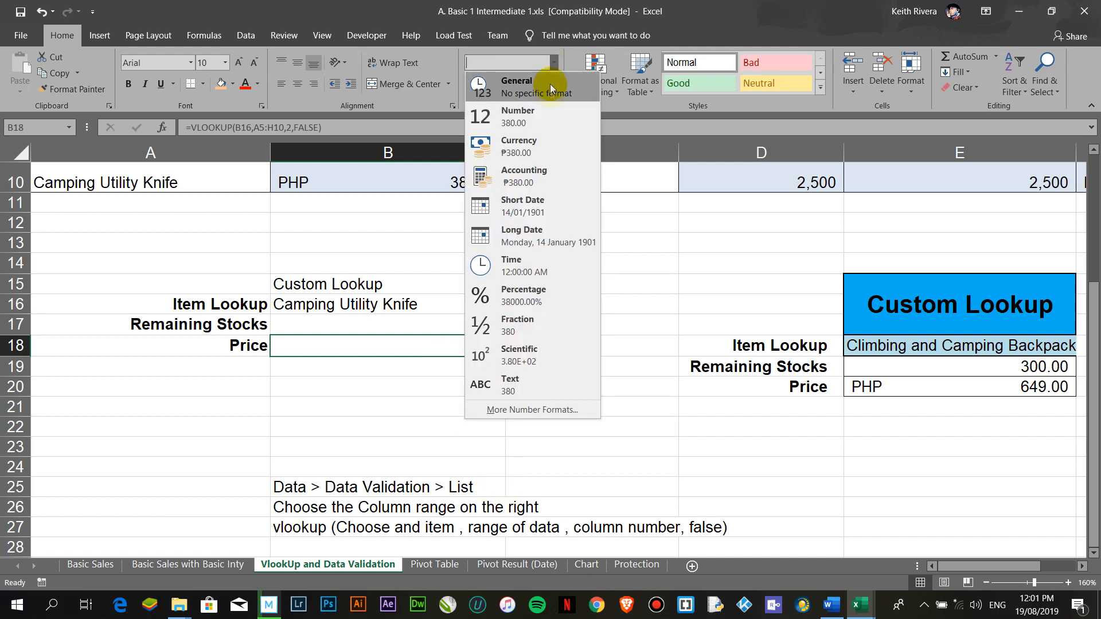
{"action": "left_click", "coordinate": [551, 158]}
{"action": "left_click", "coordinate": [535, 382]}
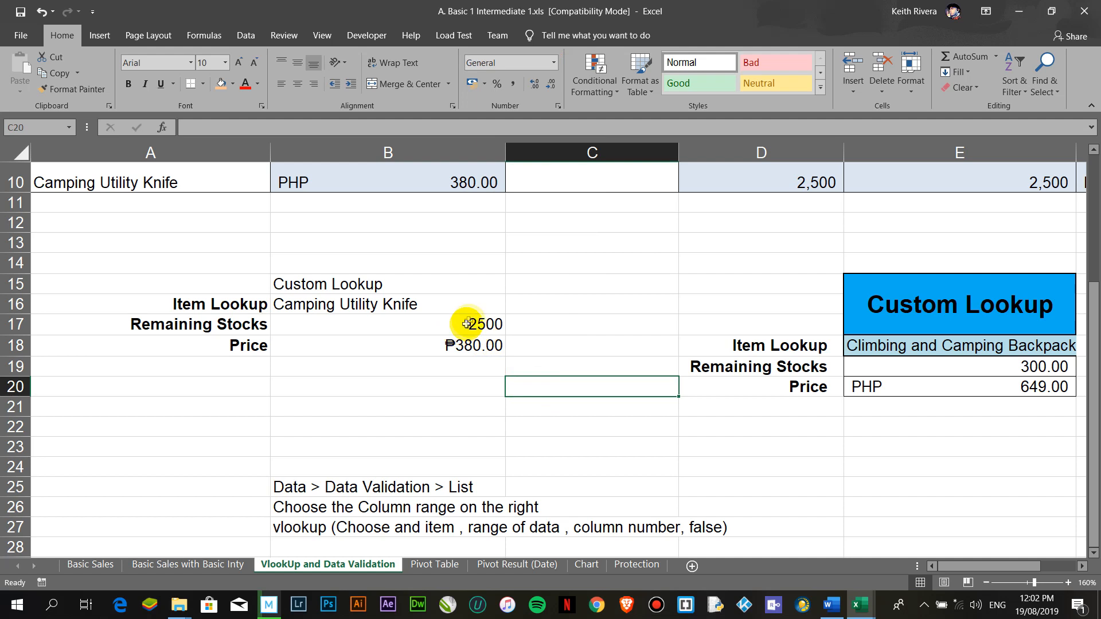
- Choose World Scratch Map from the item list in cell B16 to test both lookups
{"action": "left_click", "coordinate": [486, 300]}
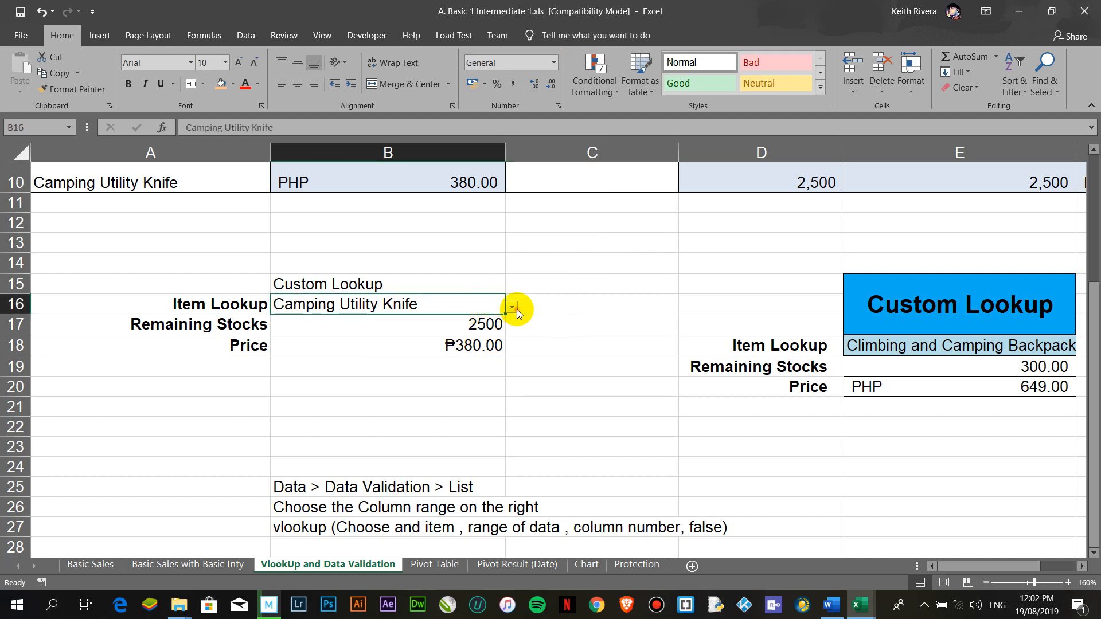
{"action": "left_click", "coordinate": [516, 310]}
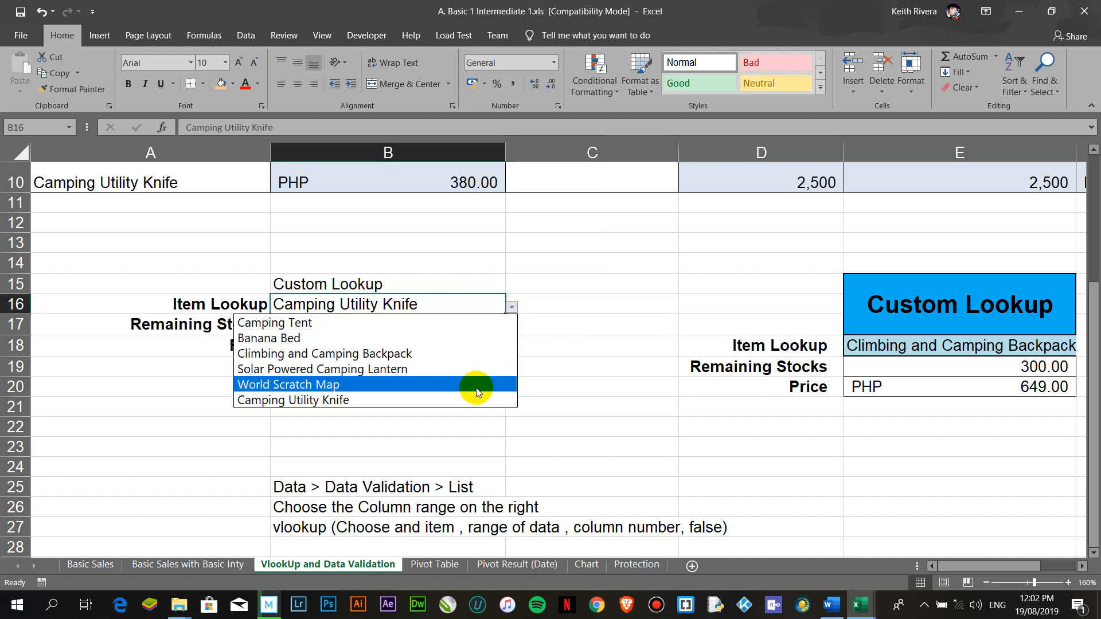
{"action": "left_click", "coordinate": [286, 384]}
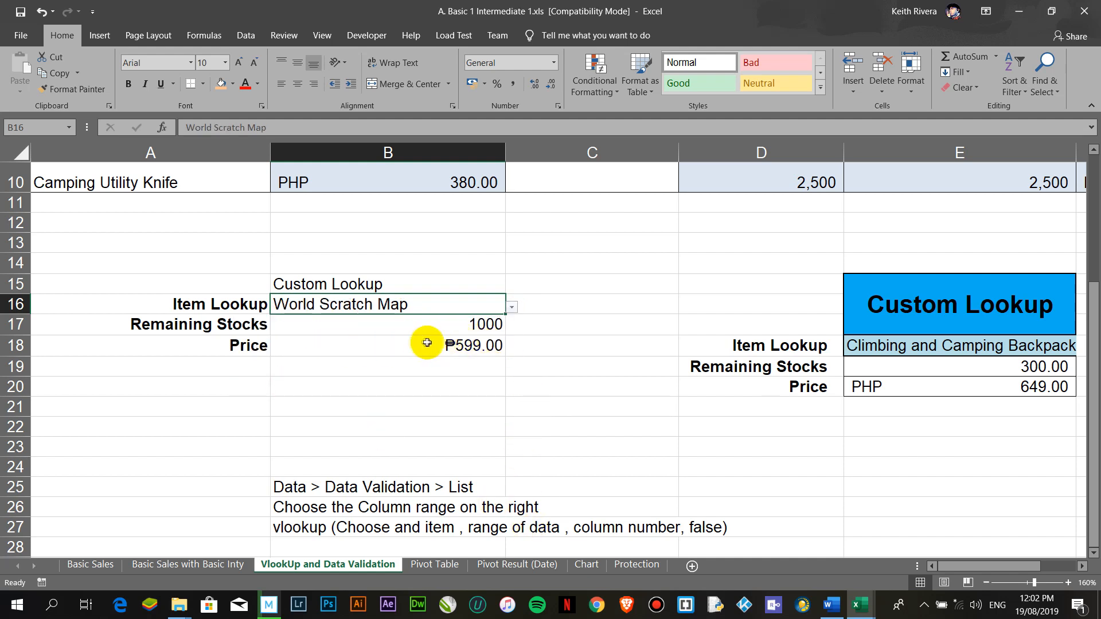